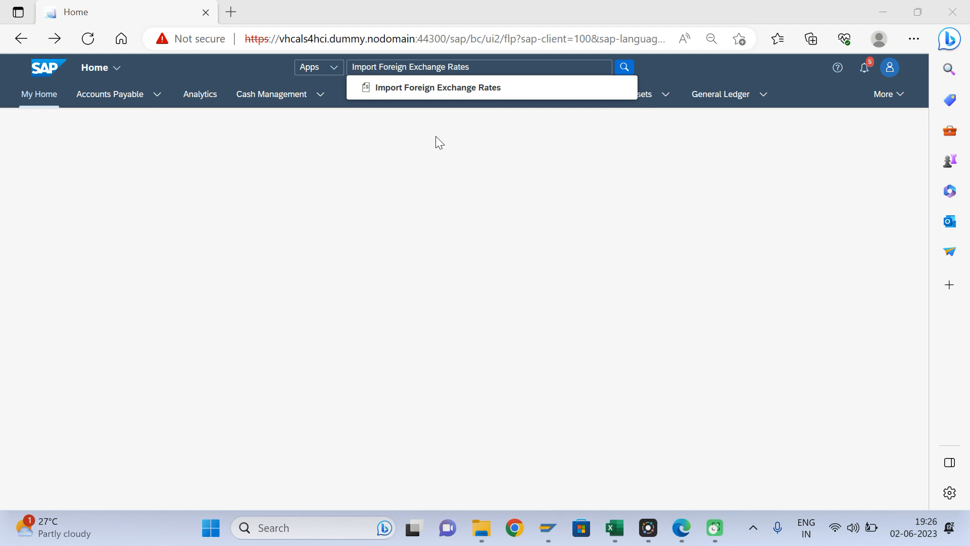
- Open Import Foreign Exchange Rates, download its upload template, and open FxRateSet (1).xlsx
{"action": "left_click", "coordinate": [475, 99]}
{"action": "left_click", "coordinate": [474, 91]}
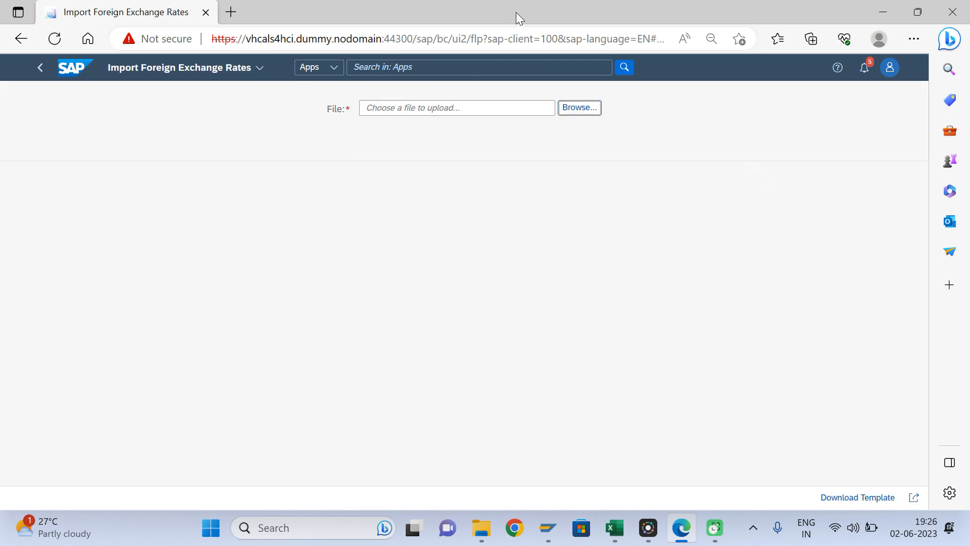
{"action": "double_click", "coordinate": [382, 23]}
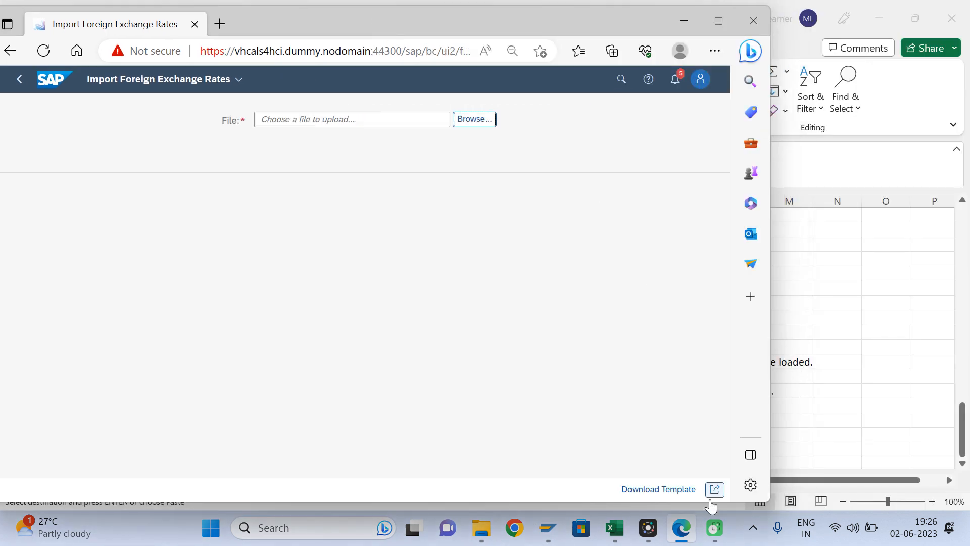
{"action": "left_click", "coordinate": [659, 489]}
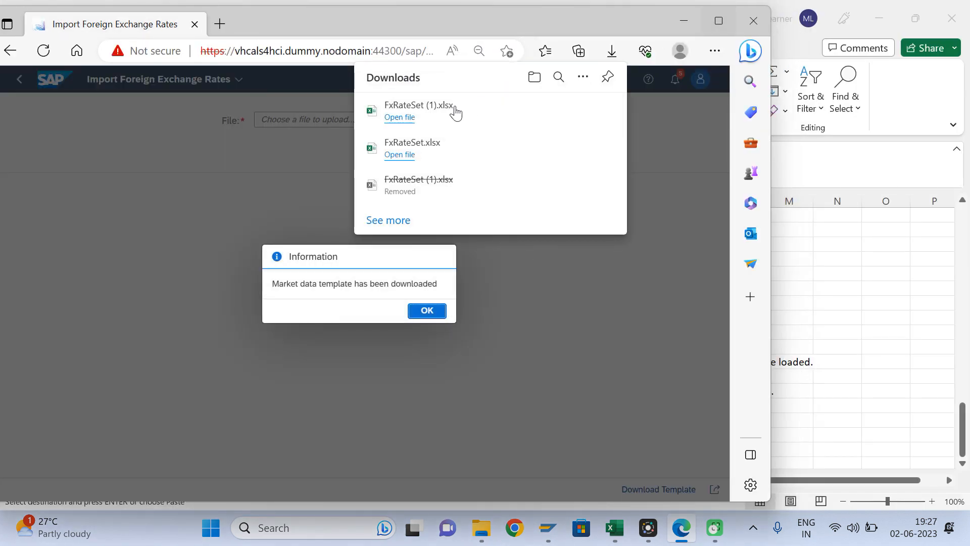
{"action": "left_click", "coordinate": [406, 120]}
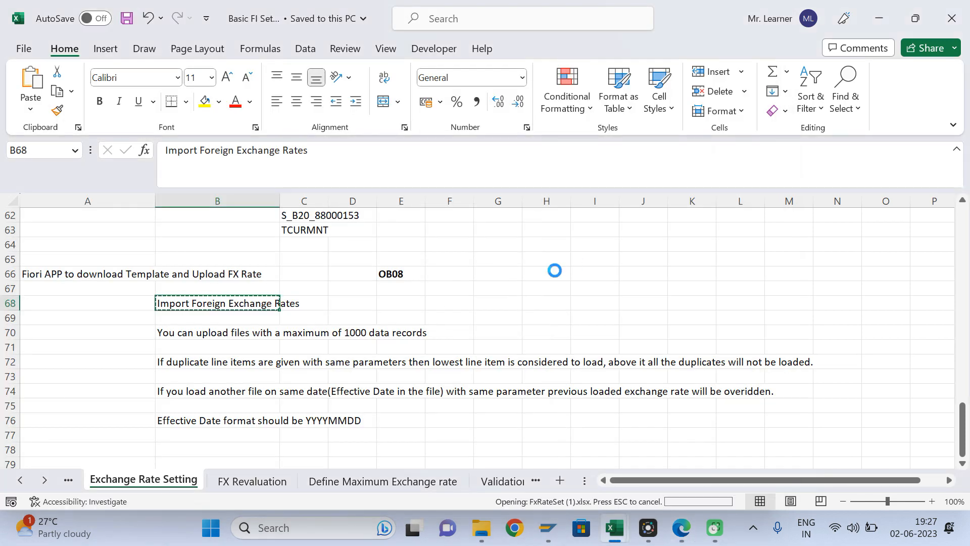
- Clear the template's sample row 2 in FxRateSet (1)
{"action": "left_click", "coordinate": [189, 242]}
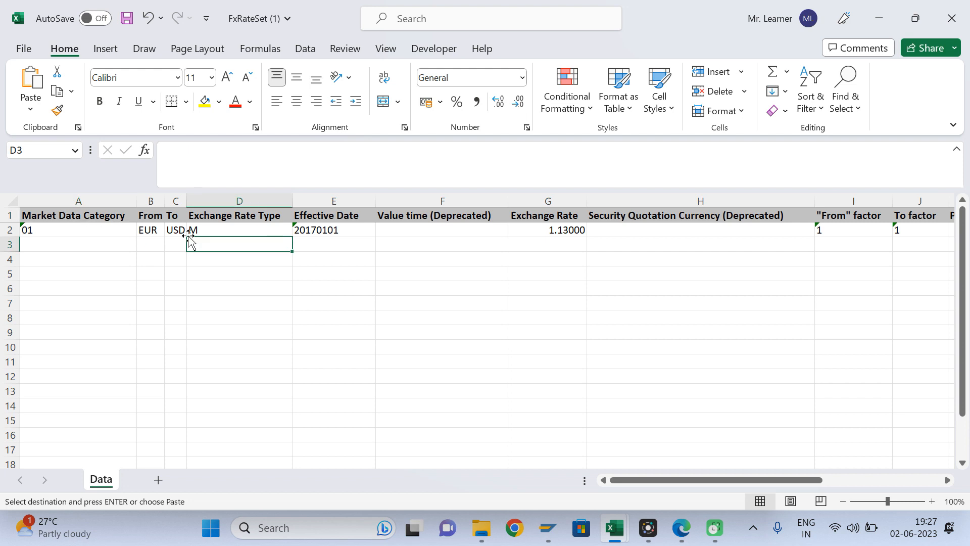
{"action": "left_click", "coordinate": [76, 231]}
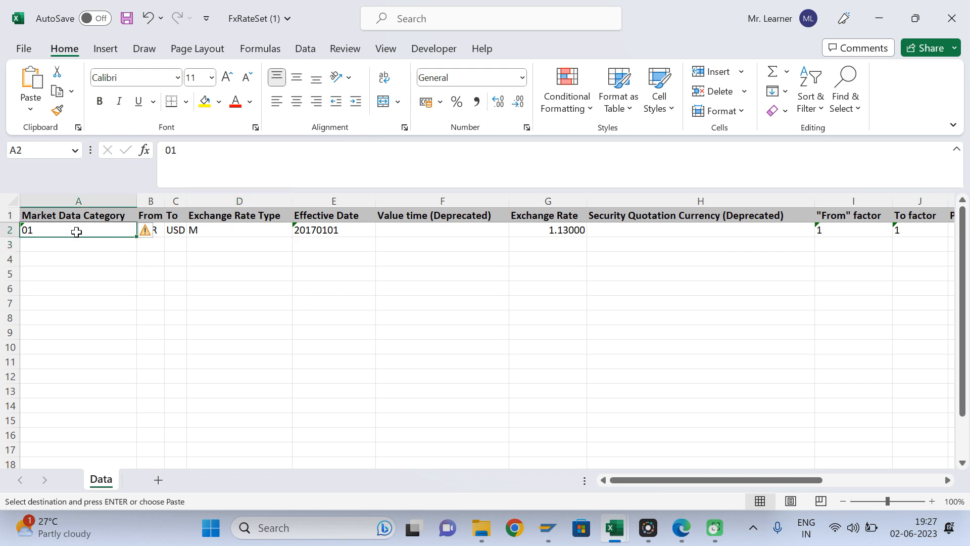
{"action": "key", "text": "shift+Right"}
{"action": "key", "text": "shift+Right"}
{"action": "key", "text": "shift+Right"}
{"action": "key", "text": "shift+Right"}
{"action": "key", "text": "shift+Right"}
{"action": "key", "text": "shift+Right"}
{"action": "key", "text": "shift+Right"}
{"action": "key", "text": "shift+Right"}
{"action": "key", "text": "shift+Right"}
{"action": "key", "text": "shift+Right"}
{"action": "key", "text": "shift+Right"}
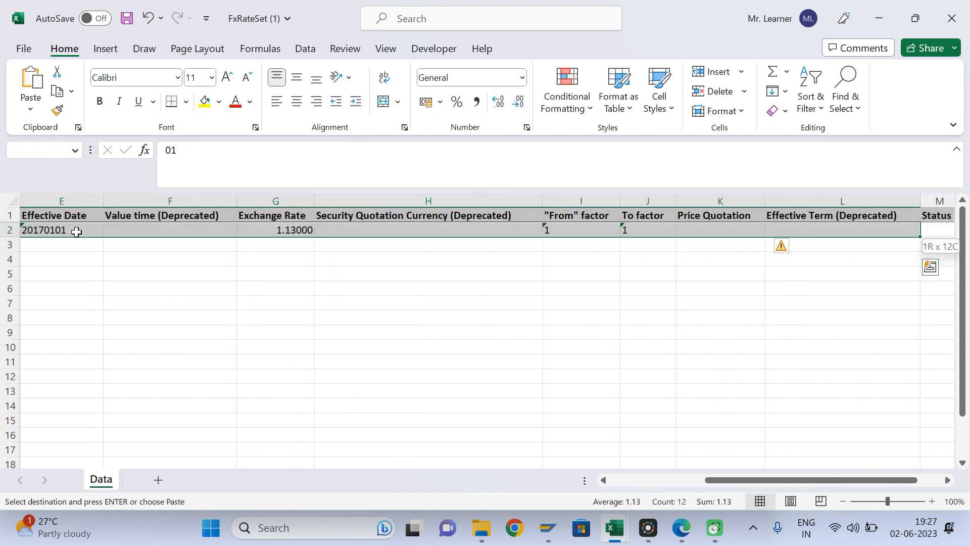
{"action": "key", "text": "shift+Right"}
{"action": "key", "text": "Delete"}
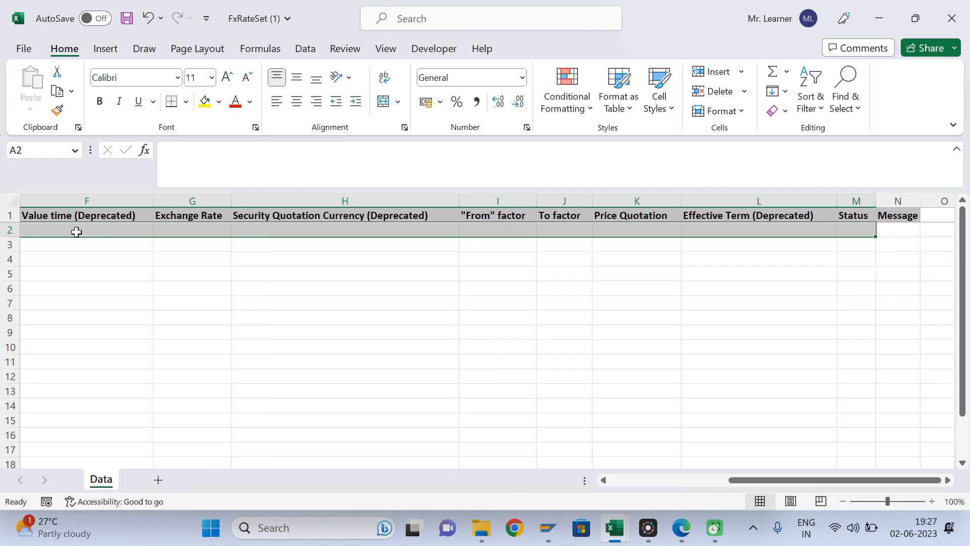
- Copy the four prepared rate rows A2:N5 from the FxRateSet workbook
{"action": "mouse_move", "coordinate": [609, 521]}
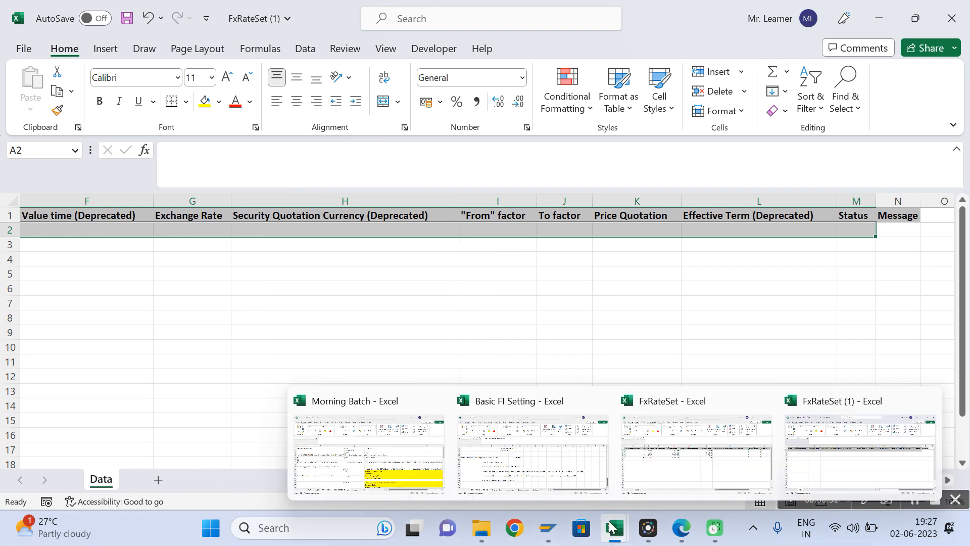
{"action": "left_click", "coordinate": [669, 468]}
{"action": "left_click", "coordinate": [146, 271]}
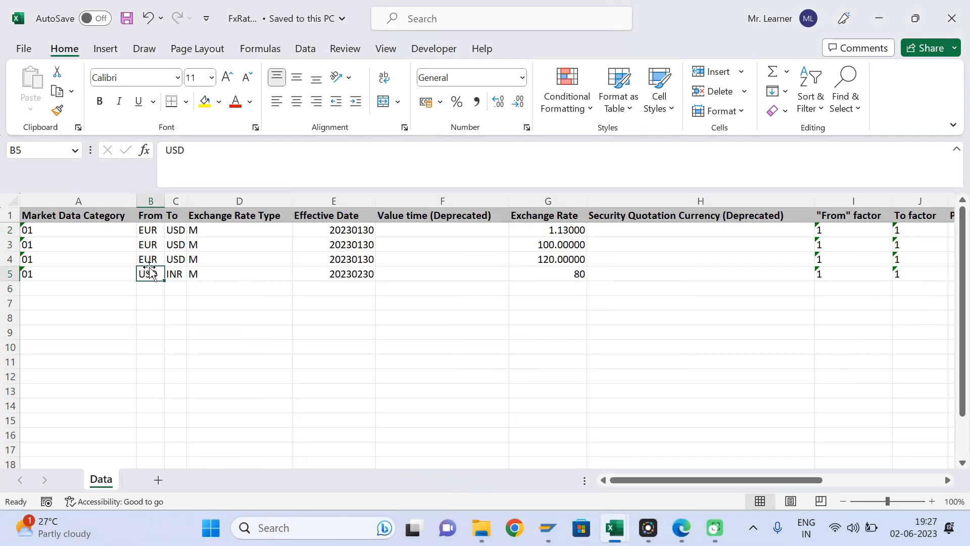
{"action": "key", "text": "ctrl+Up"}
{"action": "key", "text": "Left"}
{"action": "key", "text": "Down"}
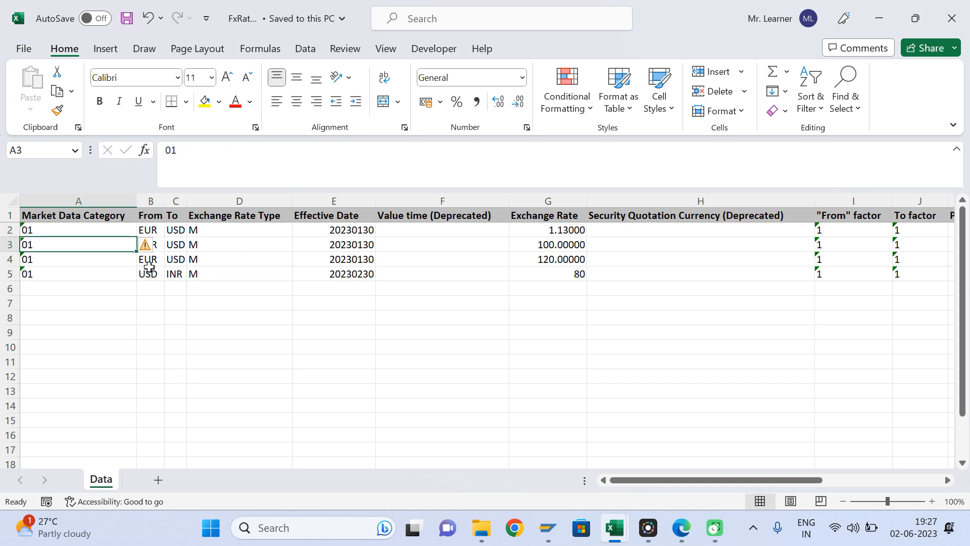
{"action": "key", "text": "ctrl+shift+Down"}
{"action": "key", "text": "ctrl+shift+Right"}
{"action": "key", "text": "ctrl+c"}
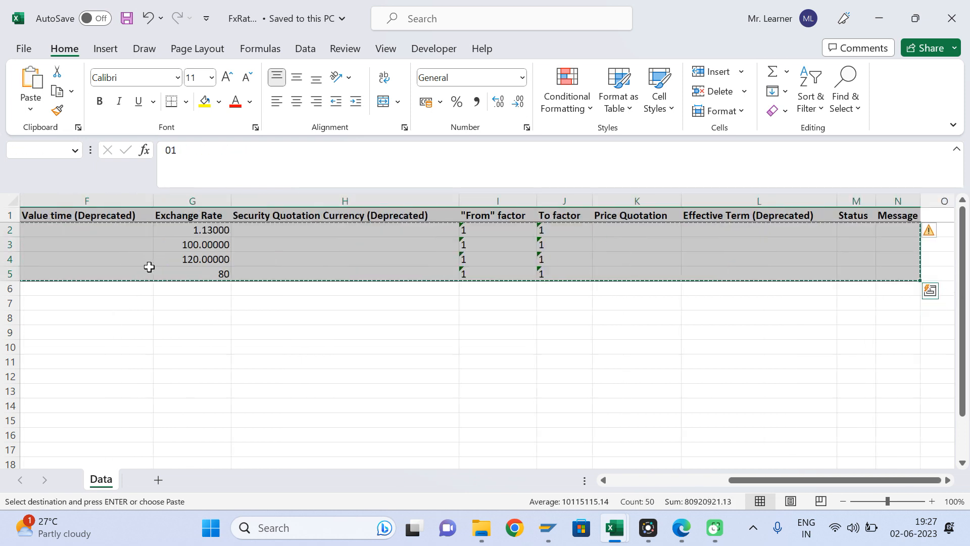
- Paste the copied rates into the template starting at A2
{"action": "key", "text": "Delete"}
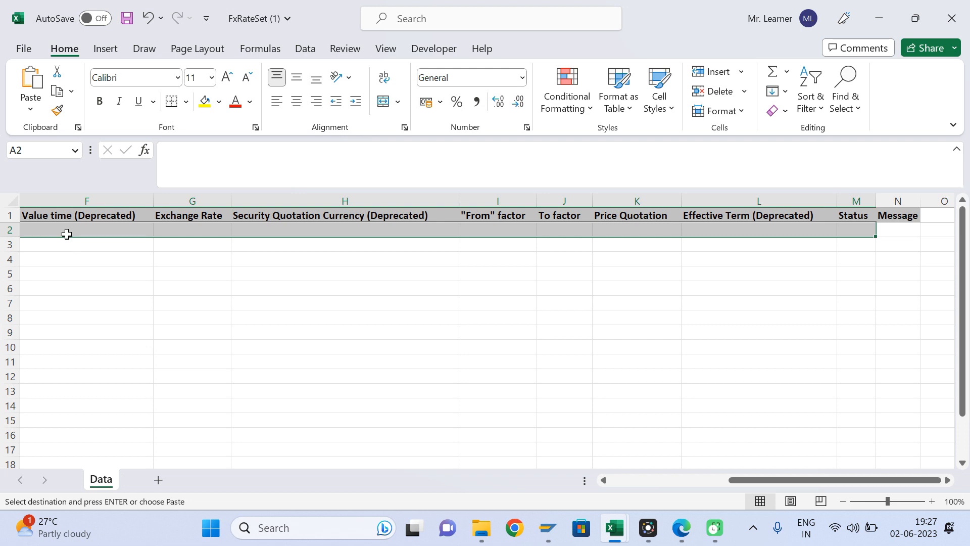
{"action": "left_click", "coordinate": [67, 233]}
{"action": "key", "text": "Home"}
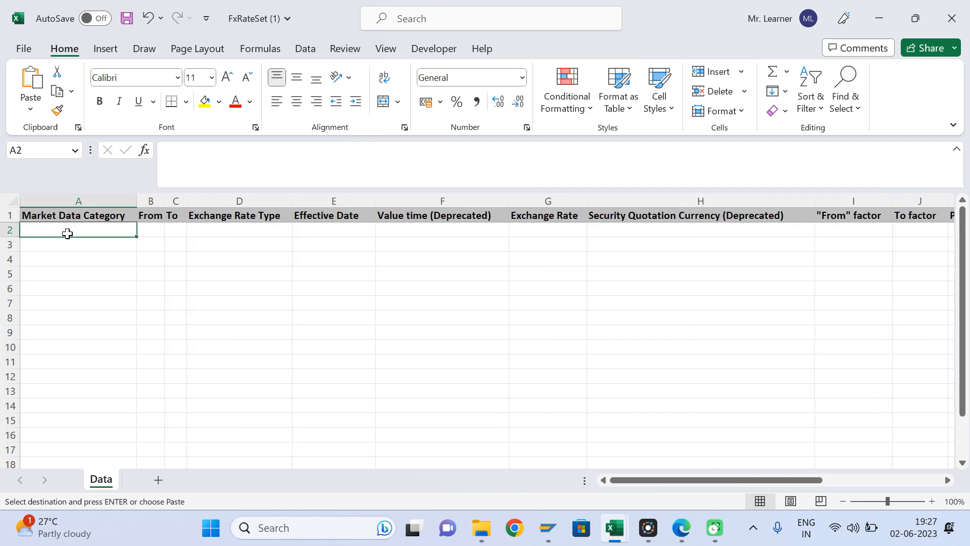
{"action": "key", "text": "ctrl+v"}
{"action": "left_click", "coordinate": [57, 231]}
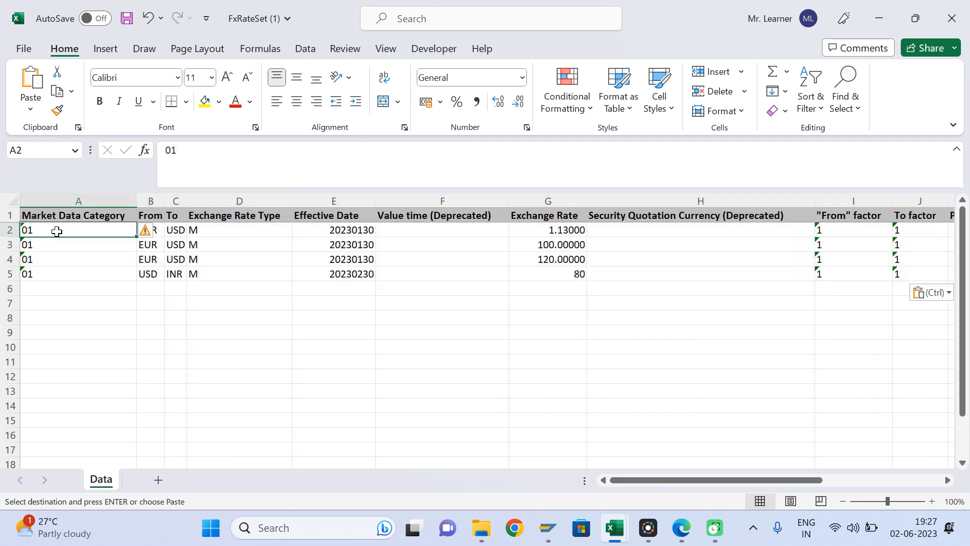
- Review the currency headers, rate type M and effective dates E2–E4
{"action": "left_click", "coordinate": [156, 214]}
{"action": "left_click", "coordinate": [174, 218]}
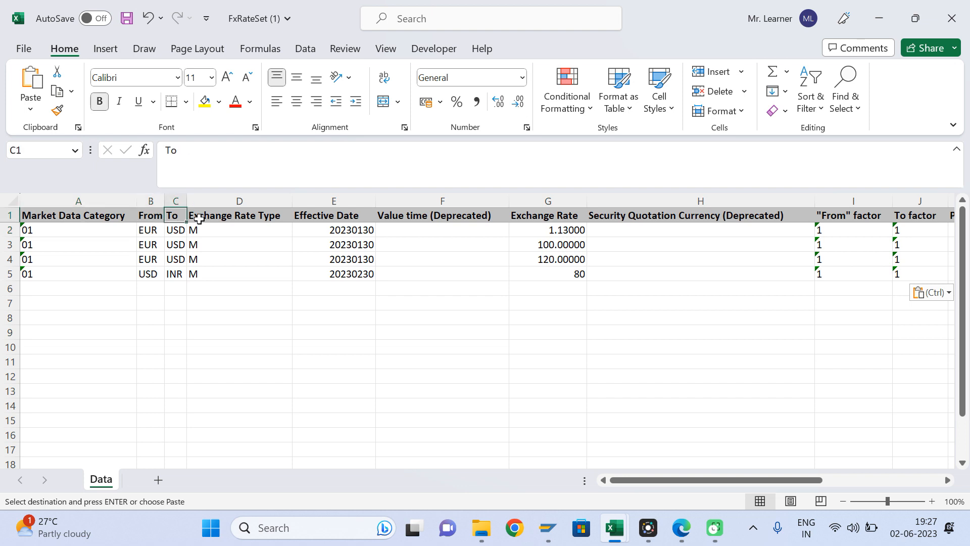
{"action": "left_click", "coordinate": [219, 234]}
{"action": "left_click", "coordinate": [350, 235]}
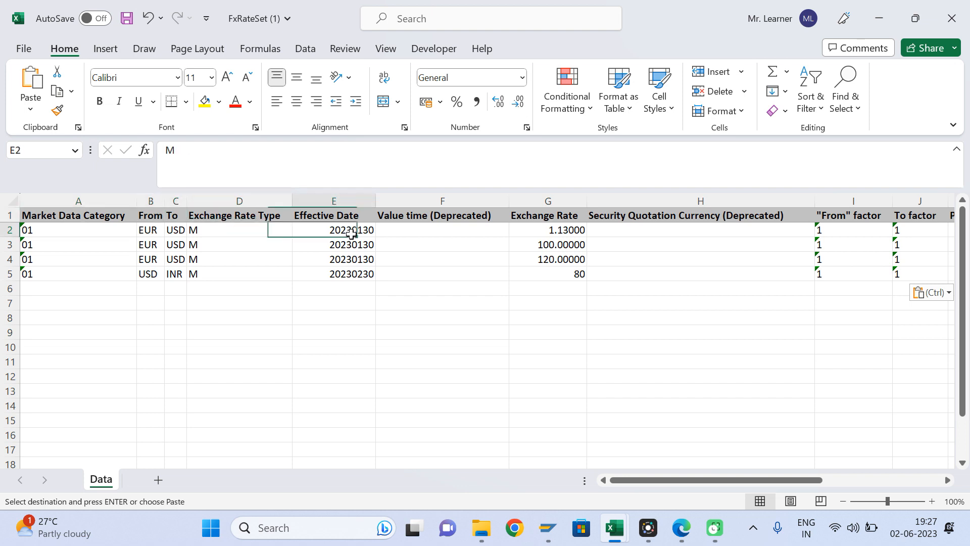
{"action": "left_click", "coordinate": [352, 247]}
{"action": "left_click", "coordinate": [352, 257]}
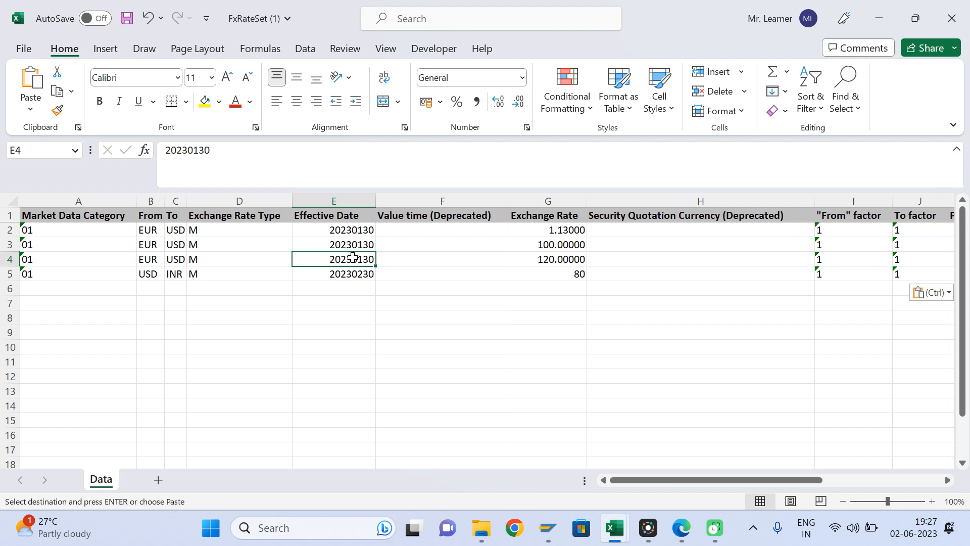
{"action": "left_click", "coordinate": [363, 232]}
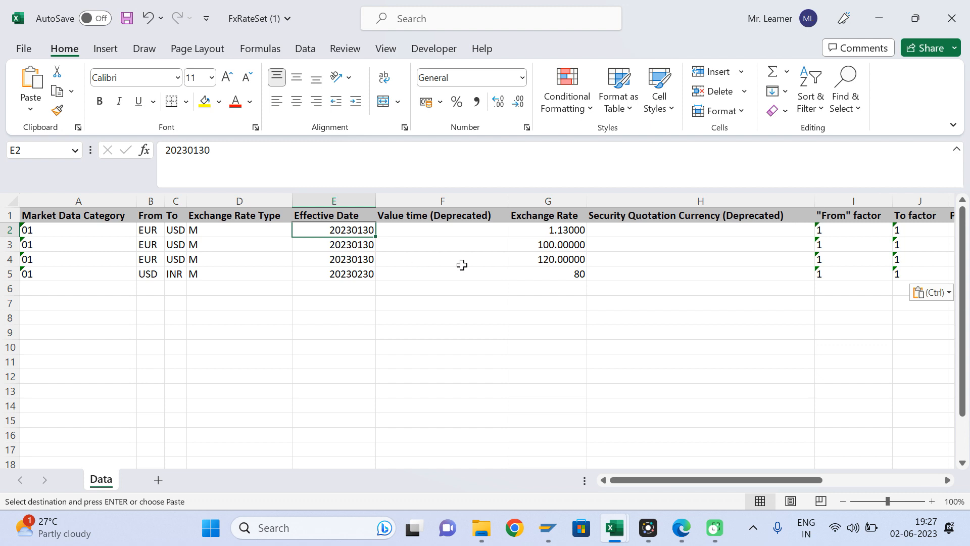
- Check the exchange rates 1.13, 100 and 120 and the From/To factor columns
{"action": "left_click", "coordinate": [567, 231]}
{"action": "key", "text": "Right"}
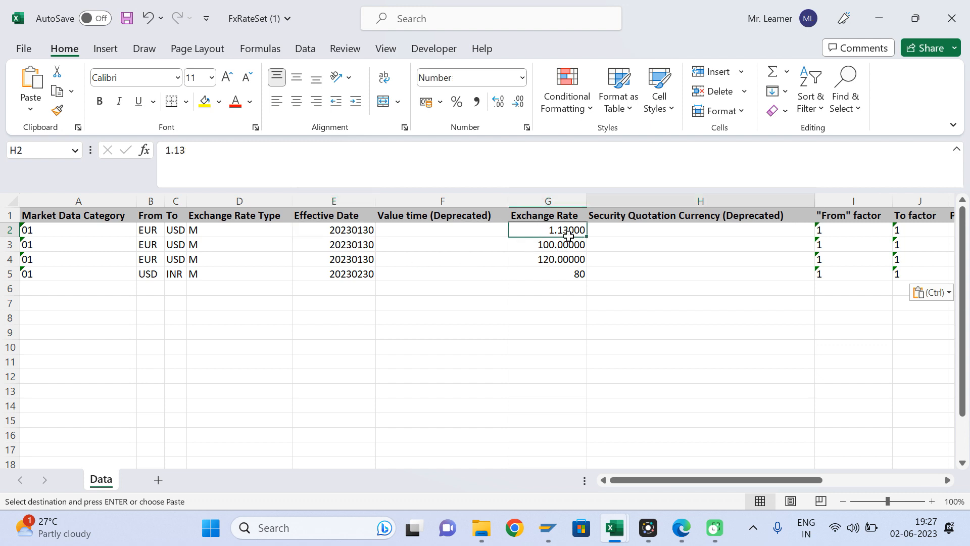
{"action": "key", "text": "Right"}
{"action": "key", "text": "Right"}
{"action": "key", "text": "Left"}
{"action": "key", "text": "Right"}
{"action": "key", "text": "Left"}
{"action": "key", "text": "Right"}
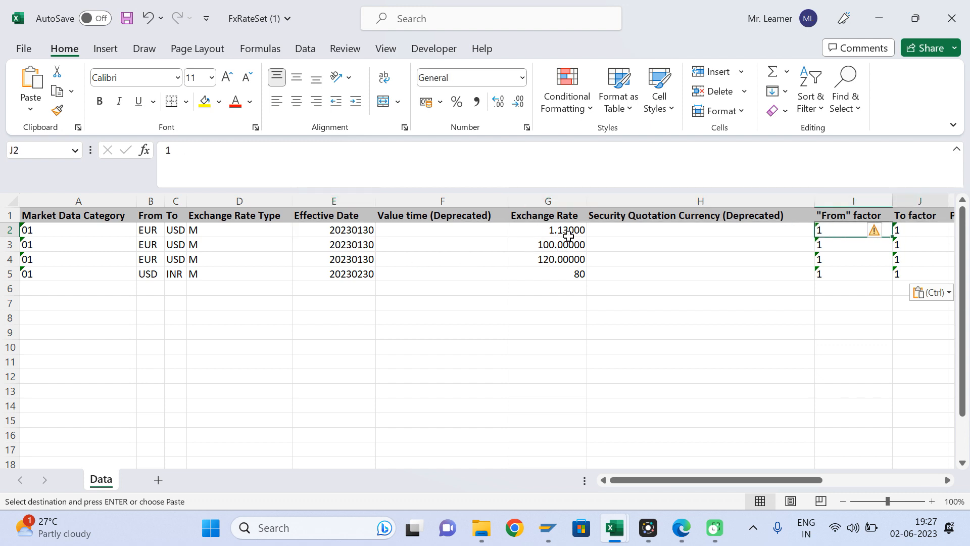
{"action": "key", "text": "Left"}
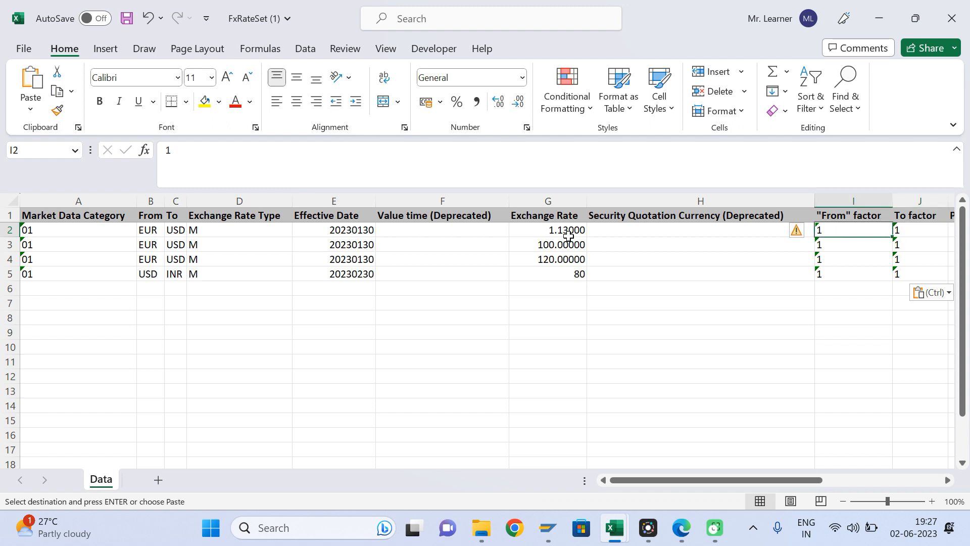
{"action": "left_click", "coordinate": [568, 235]}
{"action": "left_click", "coordinate": [567, 248]}
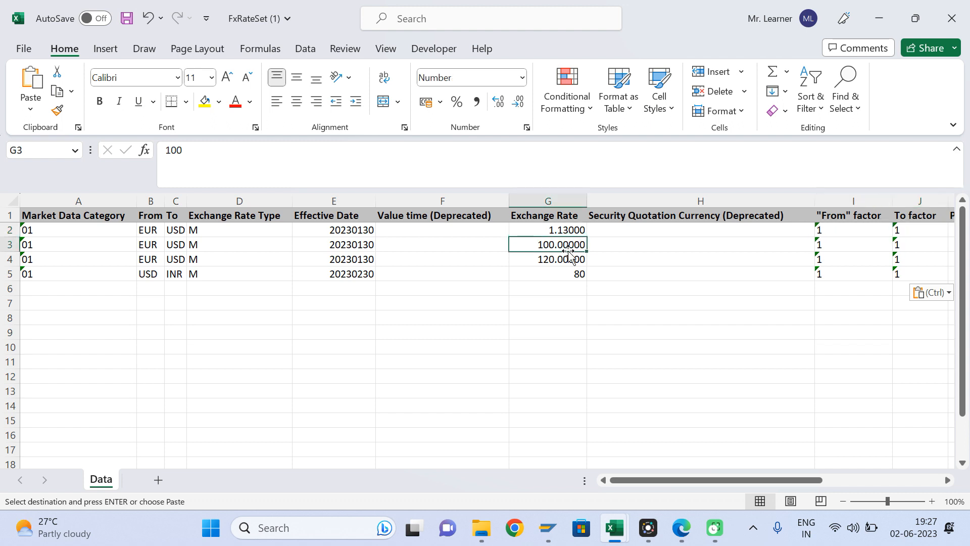
{"action": "left_click", "coordinate": [566, 261]}
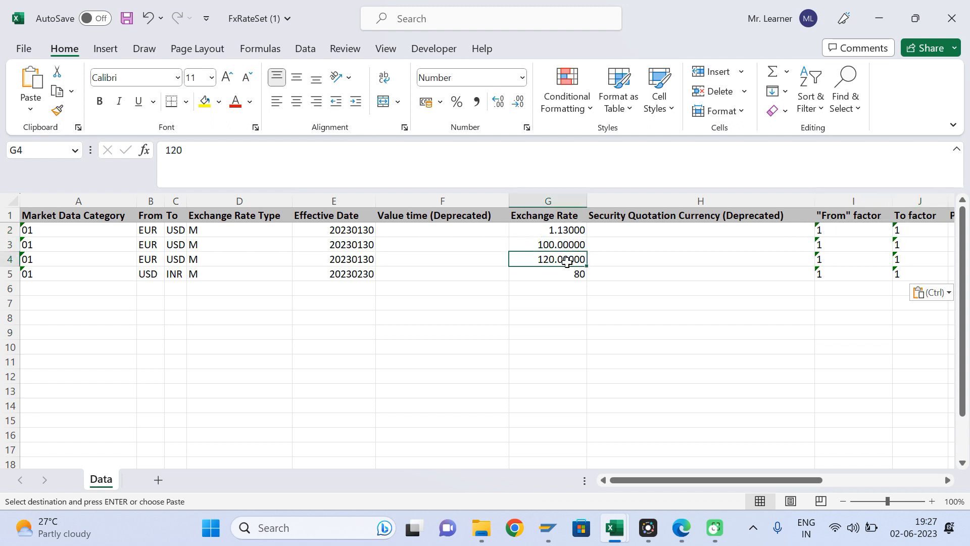
- Recheck the effective dates E2–E4 against the rates in G2–G4
{"action": "left_click", "coordinate": [372, 232]}
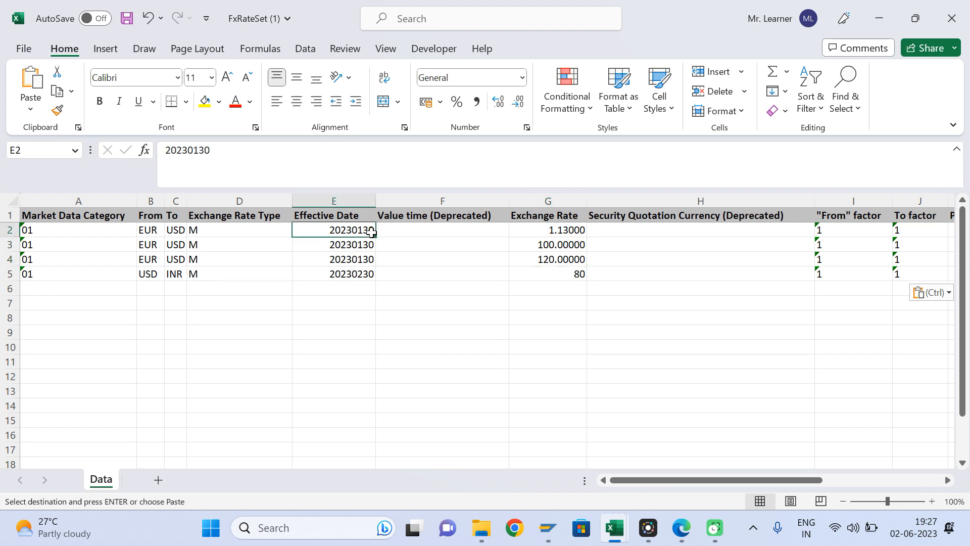
{"action": "key", "text": "shift+Down"}
{"action": "key", "text": "shift+Down"}
{"action": "key", "text": "shift+Up"}
{"action": "key", "text": "shift+Down"}
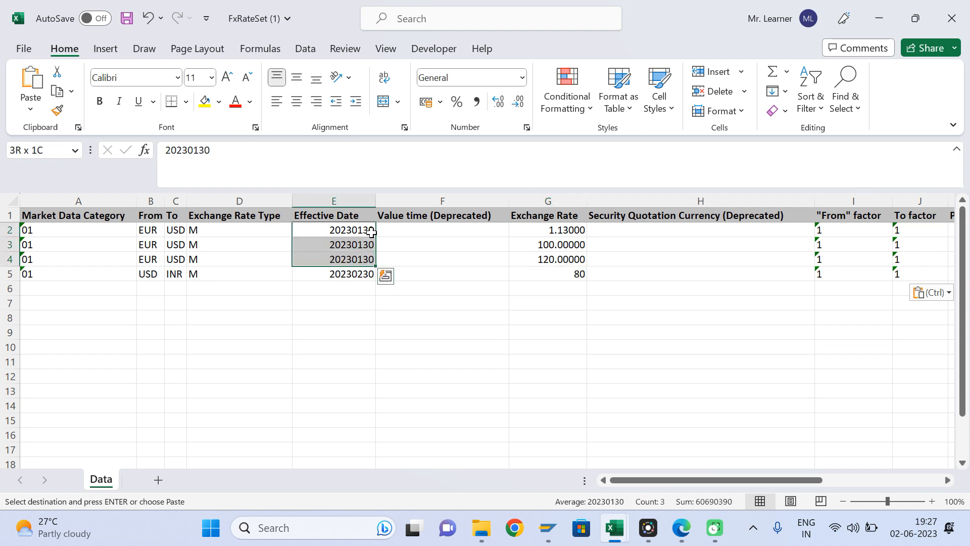
{"action": "left_click", "coordinate": [358, 233]}
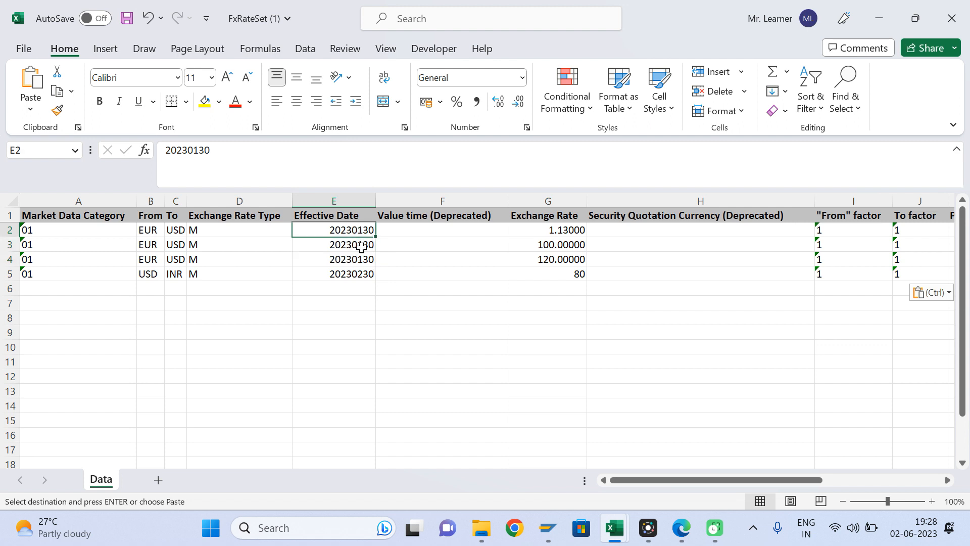
{"action": "left_click", "coordinate": [361, 255]}
{"action": "left_click", "coordinate": [362, 233]}
{"action": "left_click", "coordinate": [532, 233]}
{"action": "left_click", "coordinate": [544, 245]}
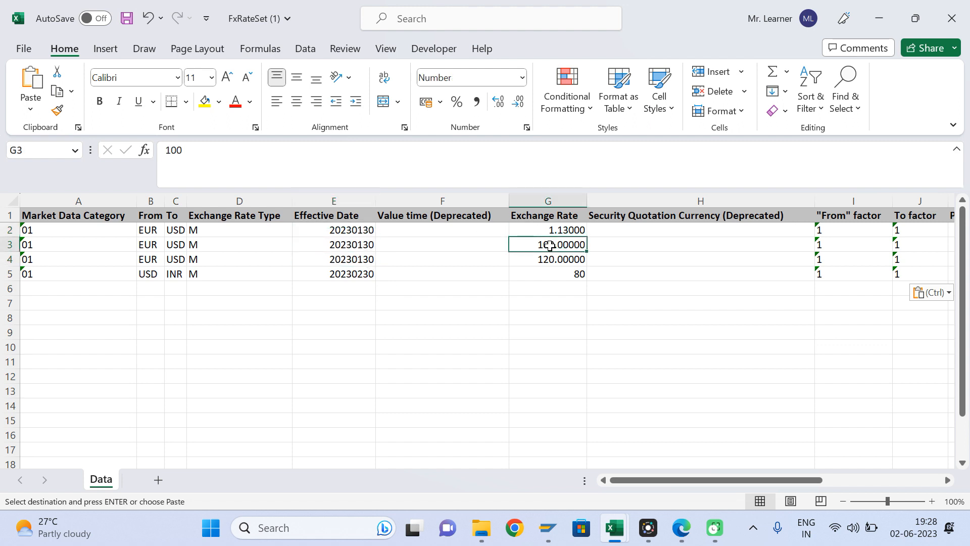
{"action": "left_click", "coordinate": [551, 256]}
{"action": "left_click", "coordinate": [353, 234]}
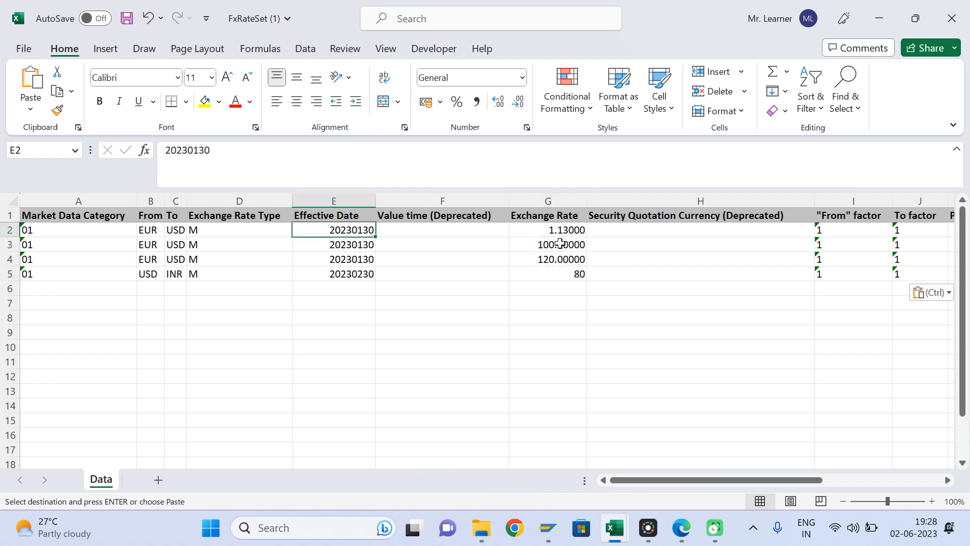
- Inspect the EUR–USD row 4 with its 120 rate
{"action": "left_click", "coordinate": [555, 258]}
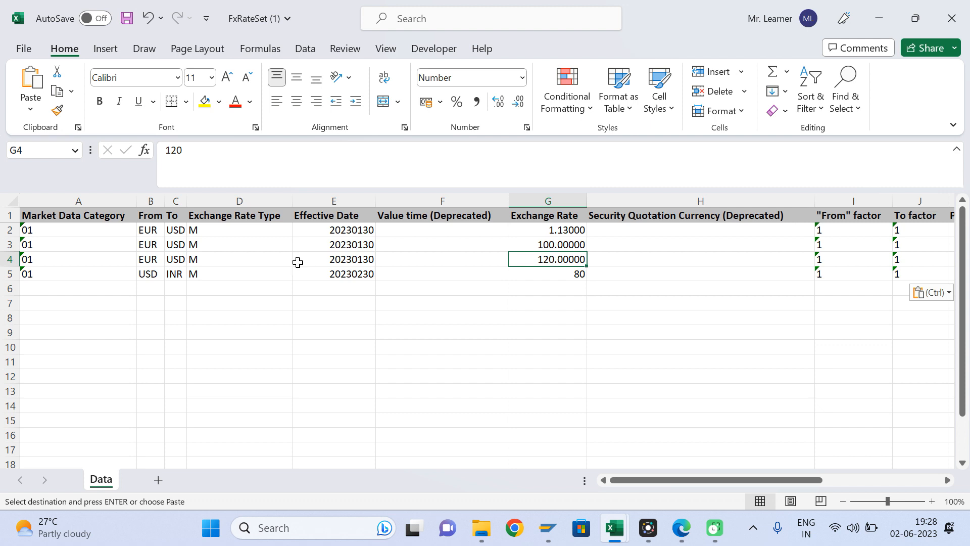
{"action": "left_click", "coordinate": [14, 259]}
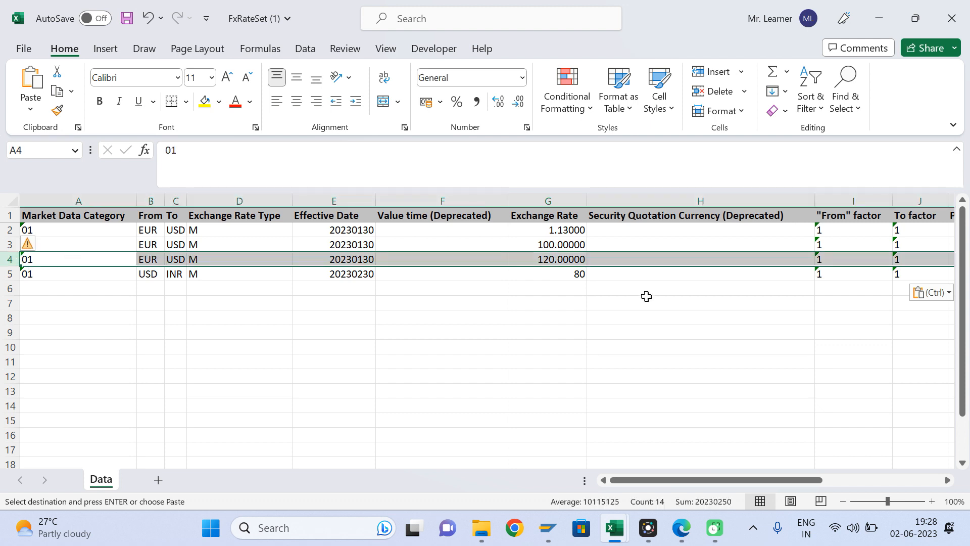
{"action": "left_click", "coordinate": [555, 259]}
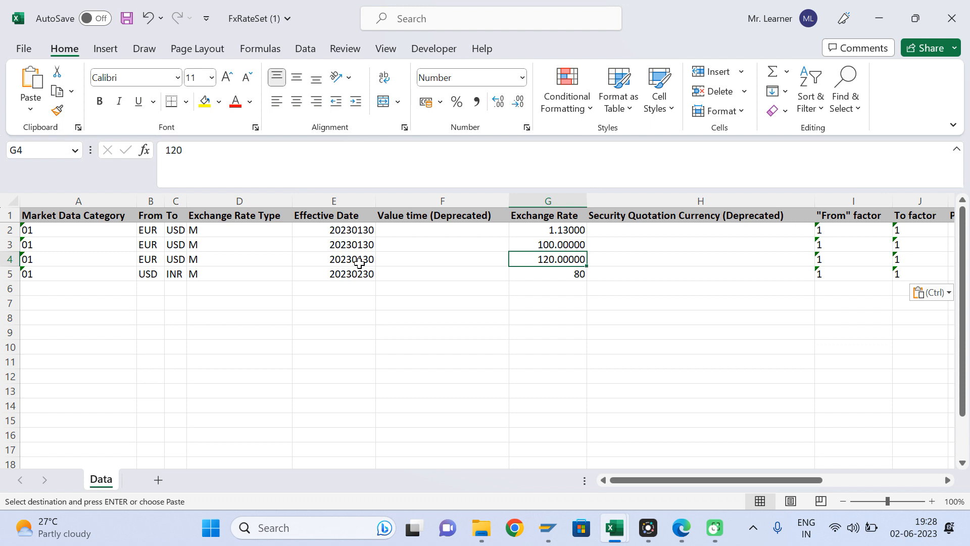
- Check the USD–INR row 5: date 20230230, rate 80
{"action": "left_click", "coordinate": [152, 275]}
{"action": "left_click", "coordinate": [181, 275]}
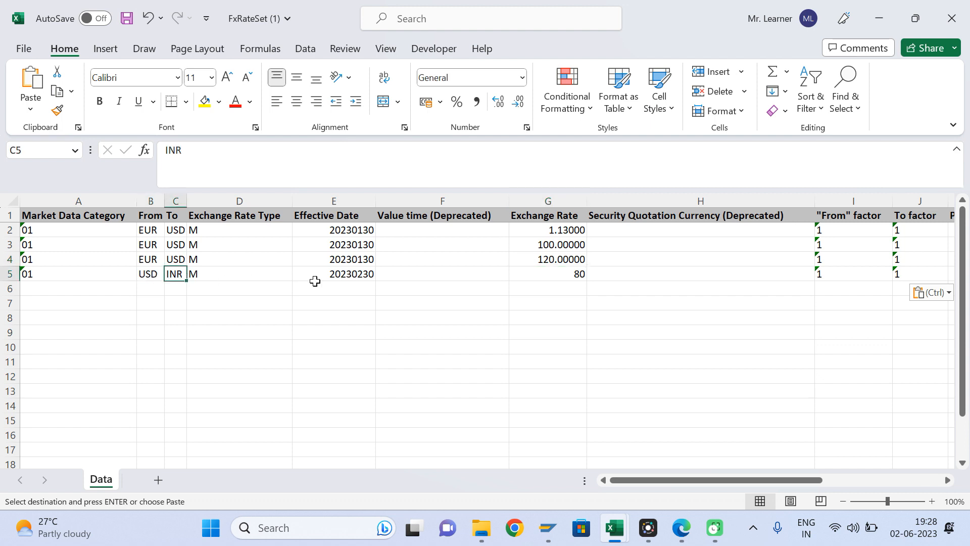
{"action": "left_click", "coordinate": [336, 278]}
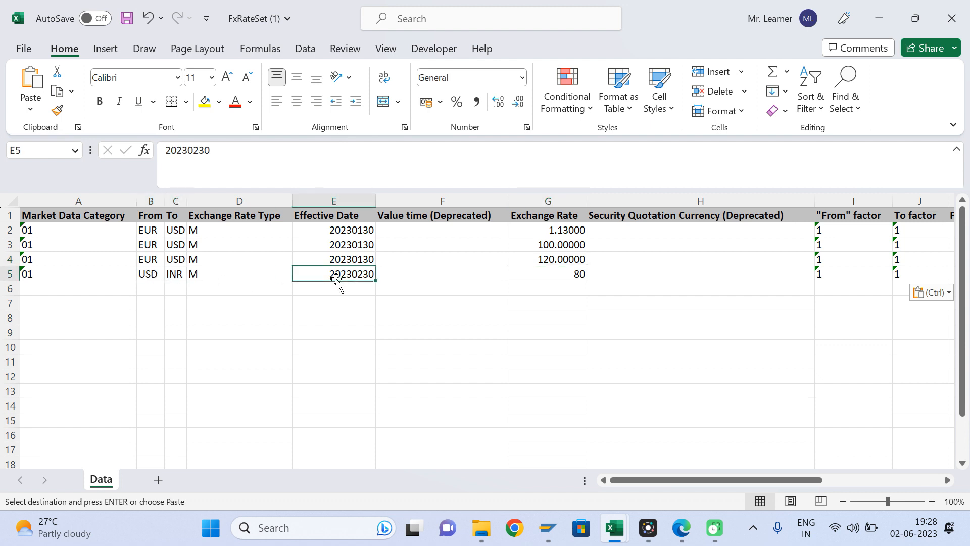
{"action": "left_click", "coordinate": [571, 276]}
{"action": "left_click", "coordinate": [438, 283]}
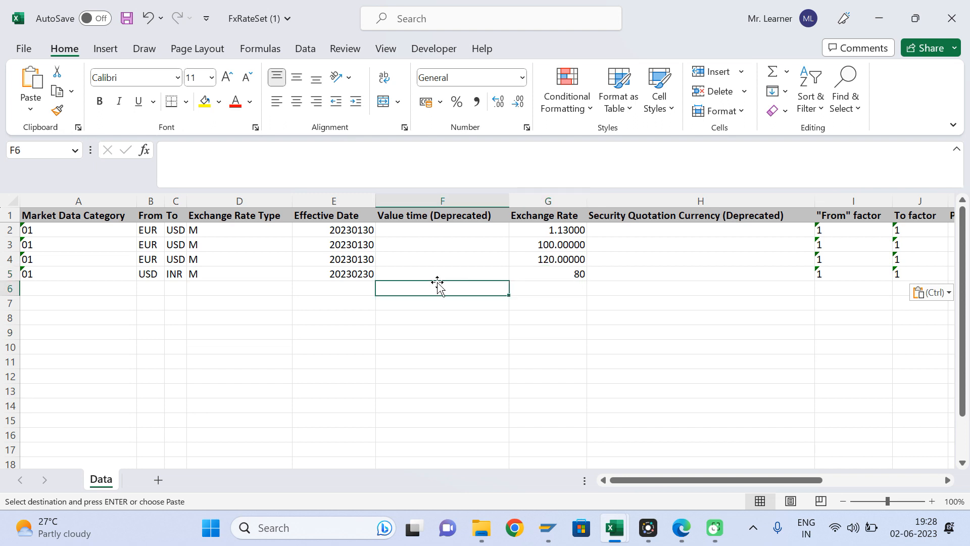
- Save and close the workbook, then return to the maximized SAP import page
{"action": "key", "text": "ctrl+s"}
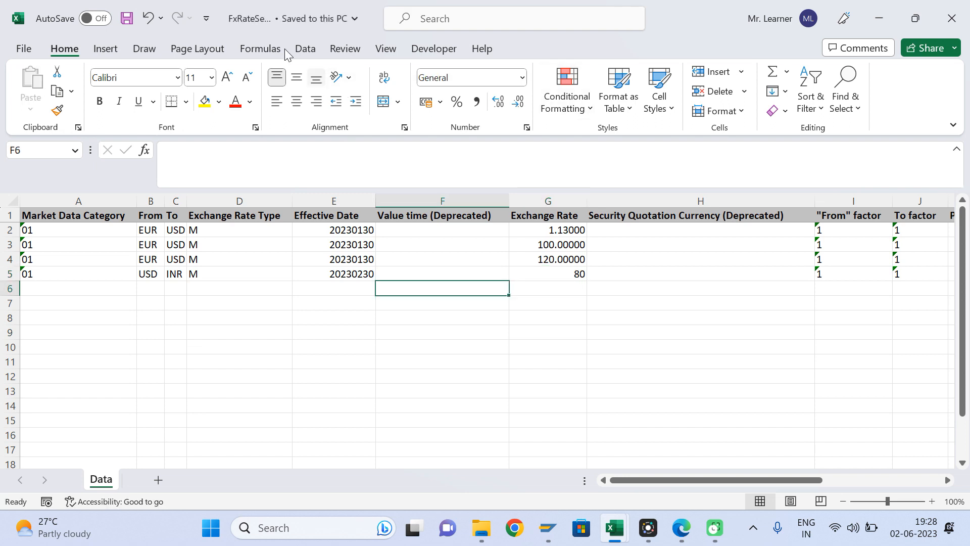
{"action": "left_click", "coordinate": [952, 28]}
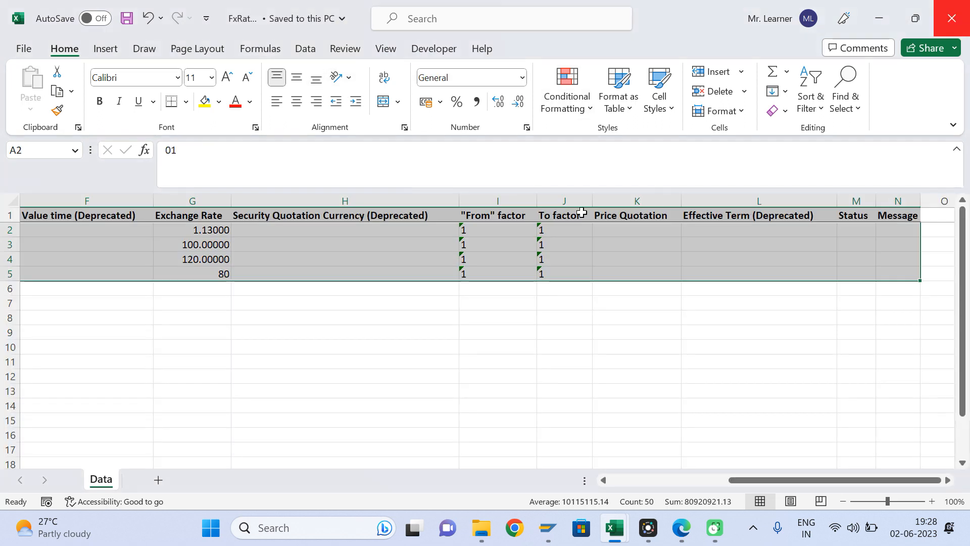
{"action": "left_click", "coordinate": [681, 527]}
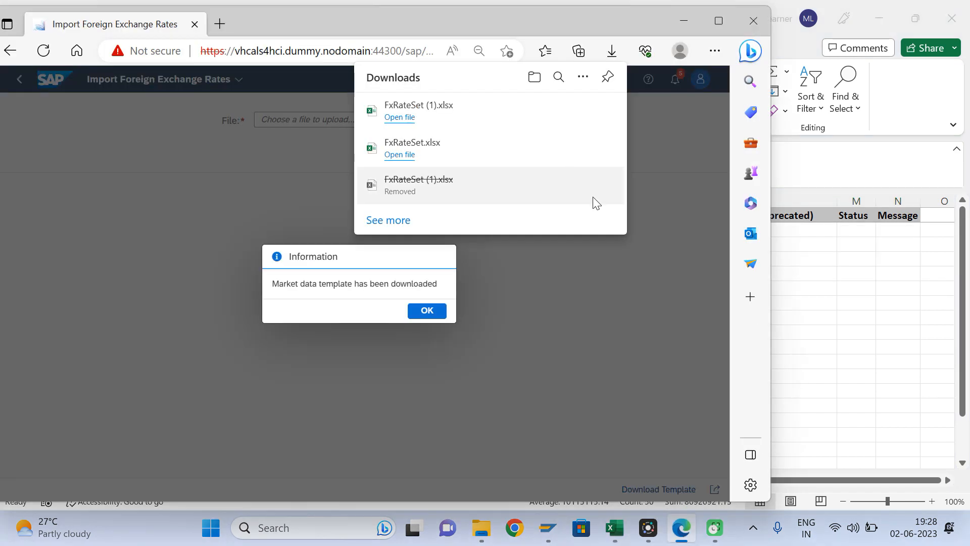
{"action": "left_click", "coordinate": [678, 219]}
{"action": "left_click", "coordinate": [717, 20]}
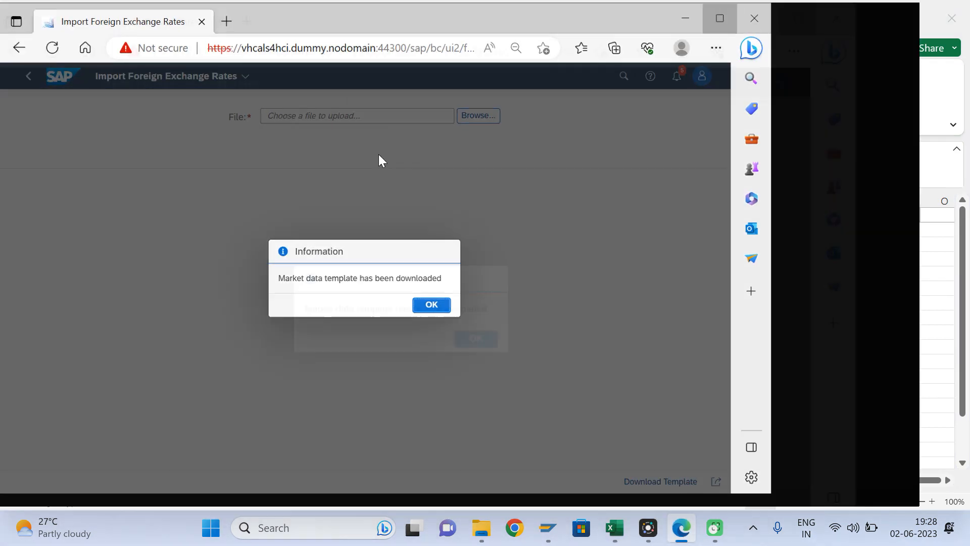
- Dismiss the download message and upload FxRateSet.xlsx, which flags date 20230230 as implausible
{"action": "left_click", "coordinate": [531, 308]}
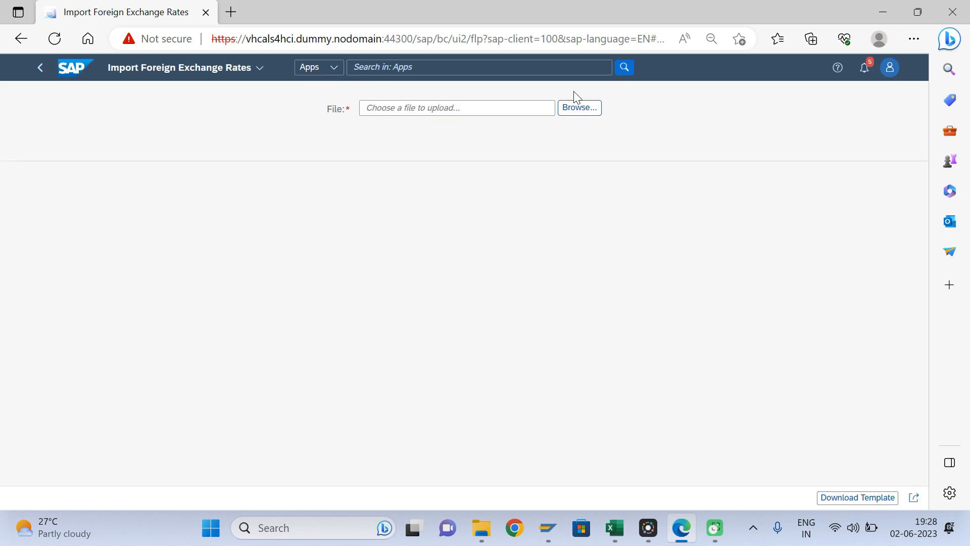
{"action": "left_click", "coordinate": [575, 104]}
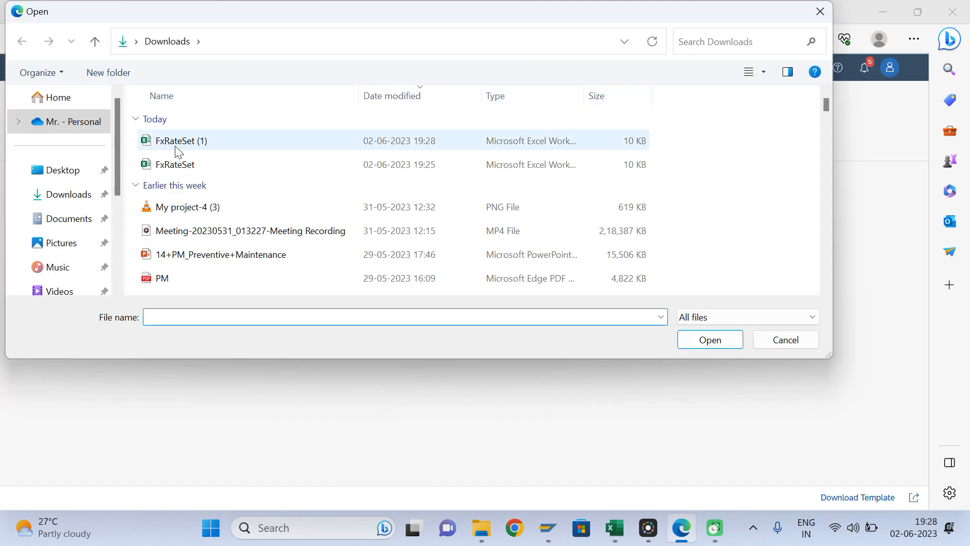
{"action": "left_click", "coordinate": [191, 166]}
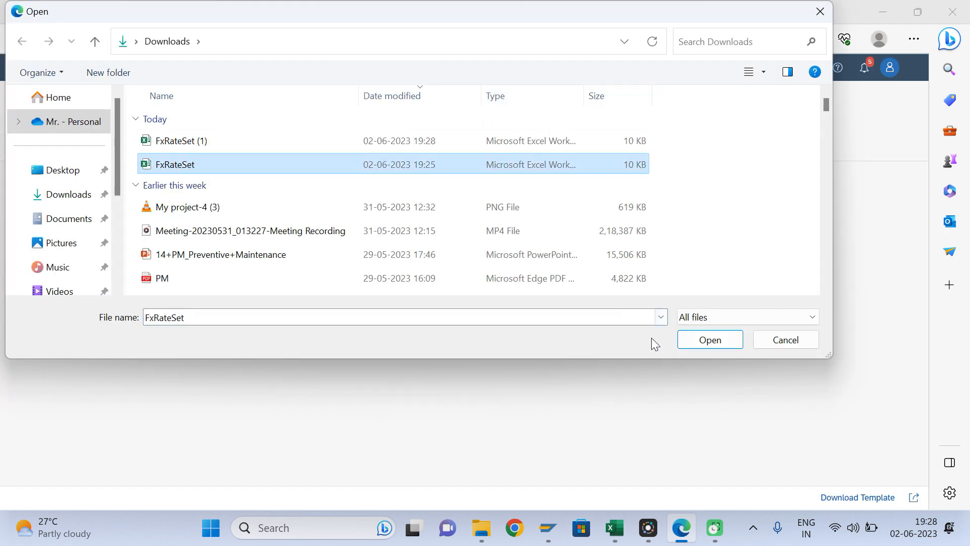
{"action": "left_click", "coordinate": [703, 340]}
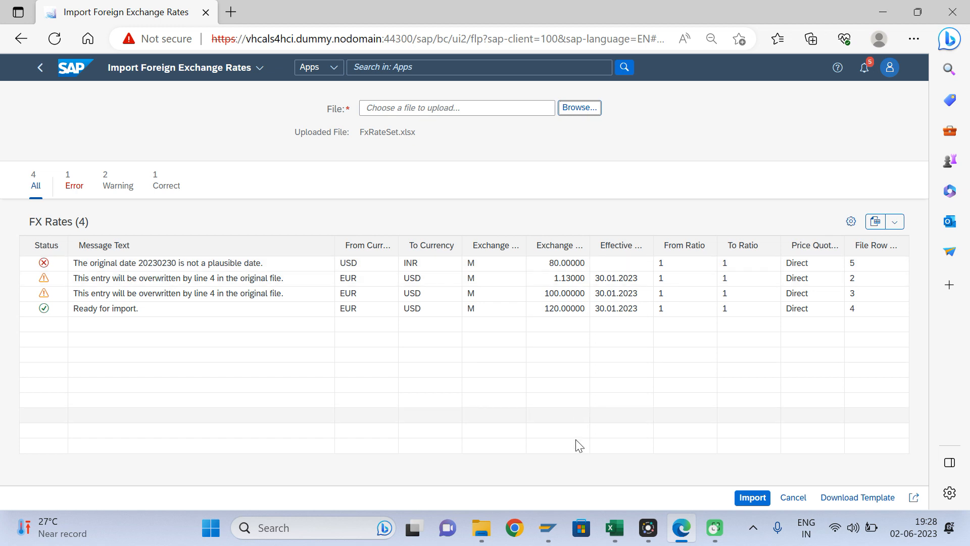
- Reopen FxRateSet from Downloads and go to the USD–INR effective date in E5
{"action": "mouse_move", "coordinate": [614, 527]}
{"action": "mouse_move", "coordinate": [748, 468]}
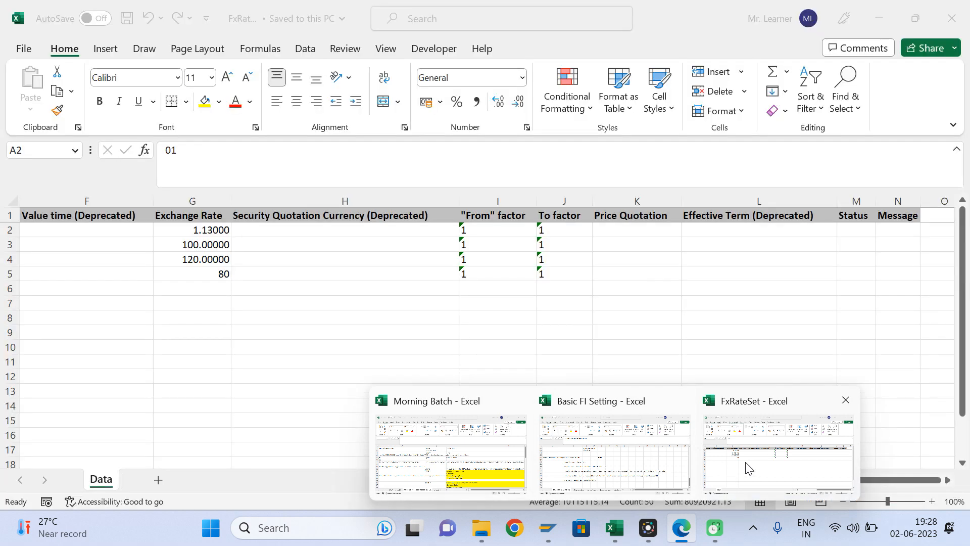
{"action": "mouse_move", "coordinate": [495, 517]}
{"action": "left_click", "coordinate": [507, 465]}
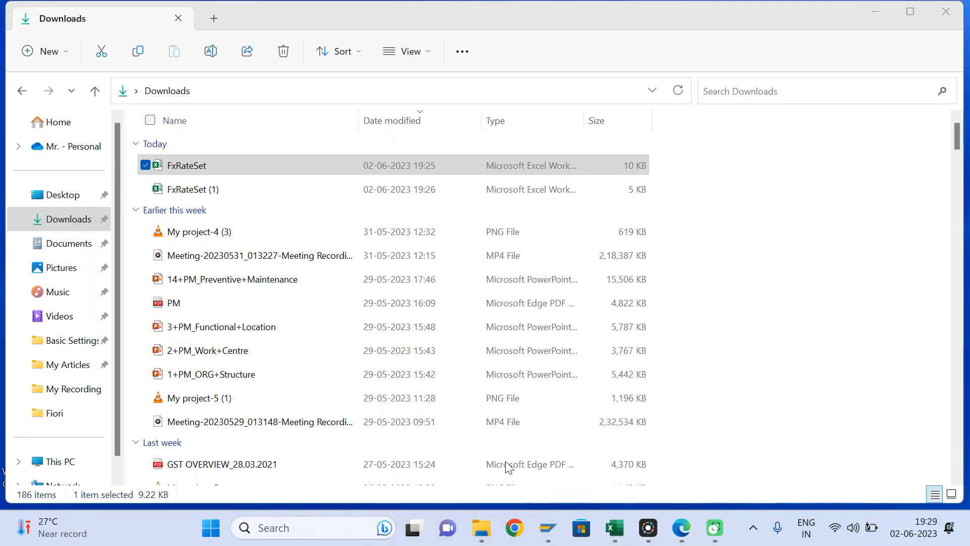
{"action": "double_click", "coordinate": [187, 170]}
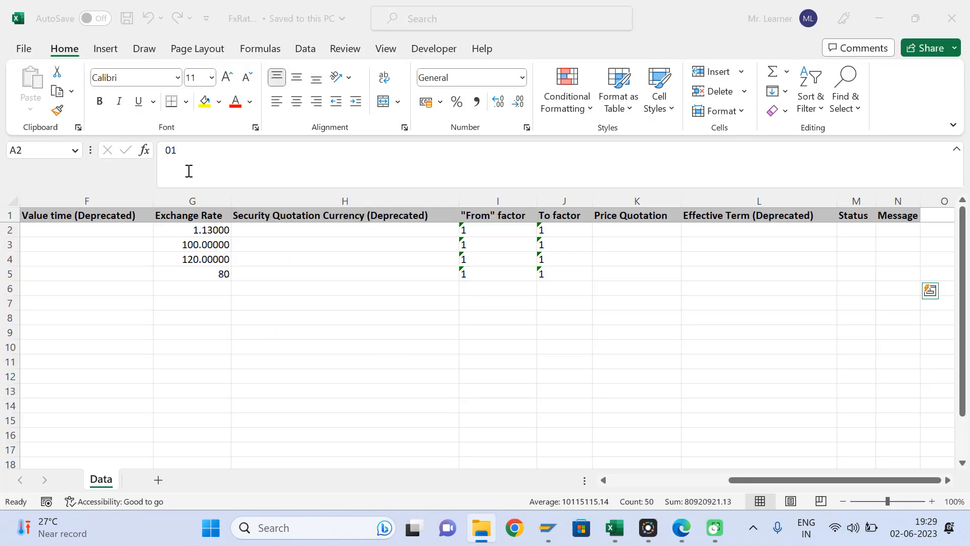
{"action": "left_click", "coordinate": [323, 303]}
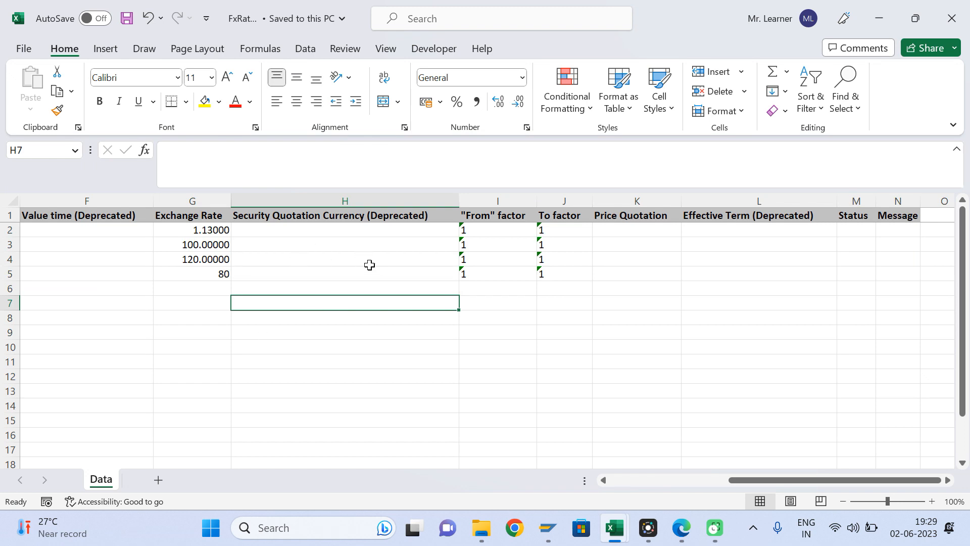
{"action": "left_click", "coordinate": [320, 252]}
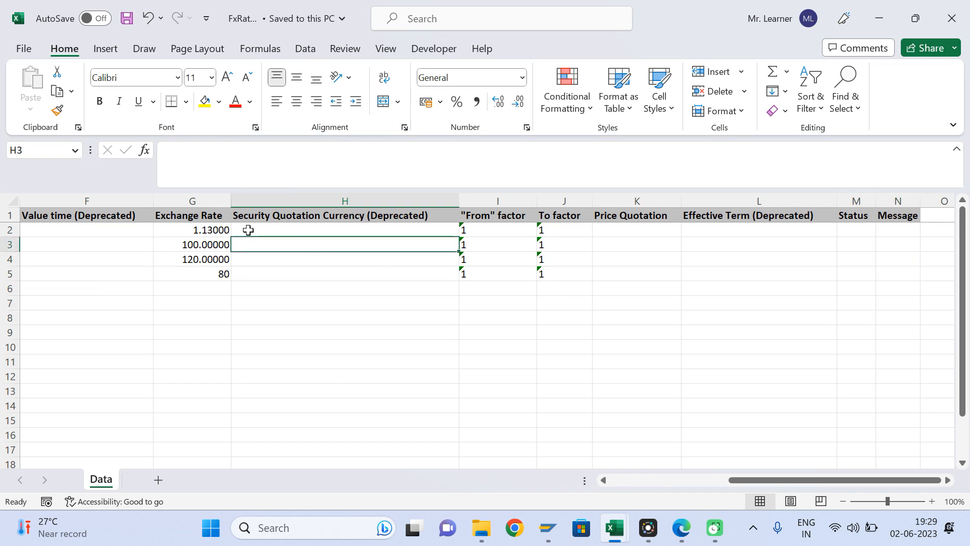
{"action": "key", "text": "ctrl+Home"}
{"action": "key", "text": "Right"}
{"action": "key", "text": "Right"}
{"action": "key", "text": "Right"}
{"action": "key", "text": "Right"}
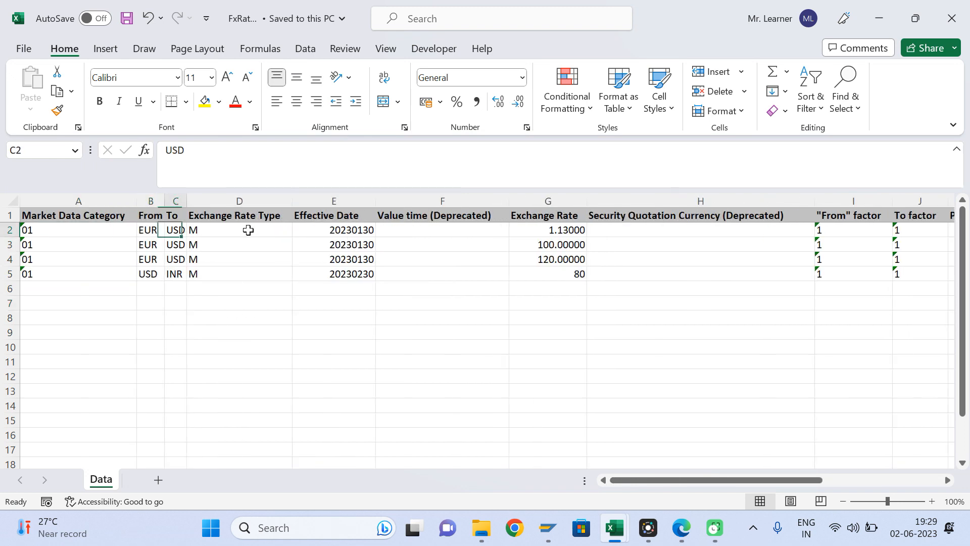
{"action": "key", "text": "Down"}
{"action": "key", "text": "Down"}
{"action": "key", "text": "Down"}
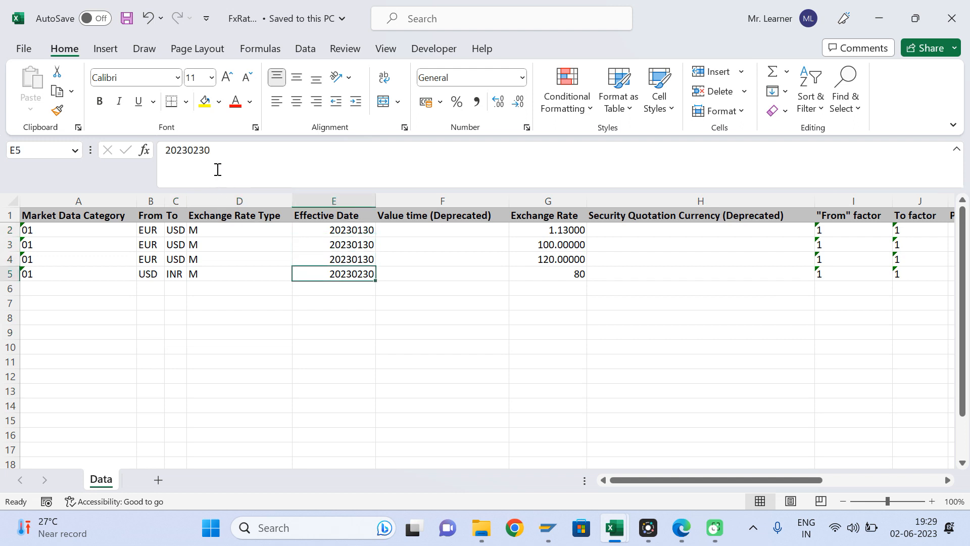
- Change E5 to 20230228, save and close the workbook, returning to SAP
{"action": "left_click", "coordinate": [216, 160]}
{"action": "key", "text": "BackSpace"}
{"action": "key", "text": "BackSpace"}
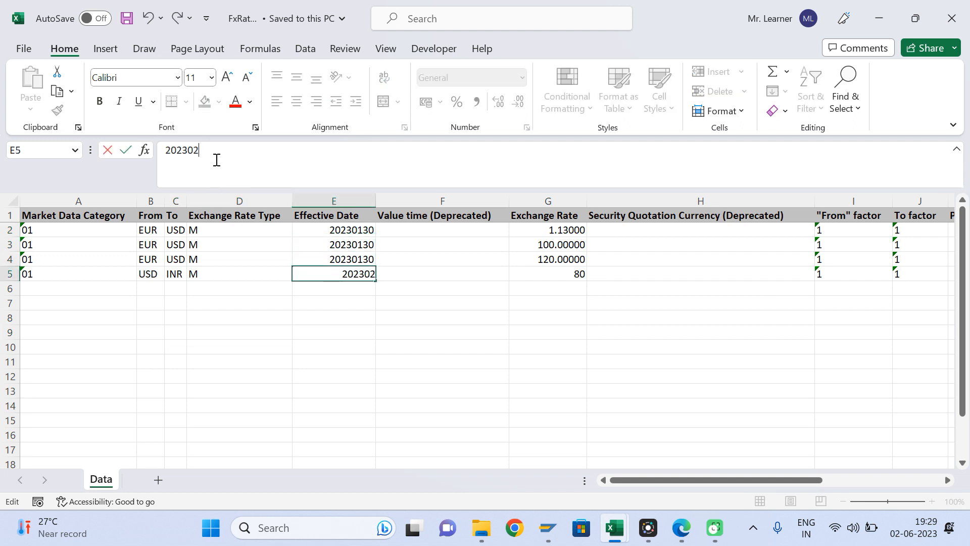
{"action": "type", "text": "28"}
{"action": "key", "text": "Return"}
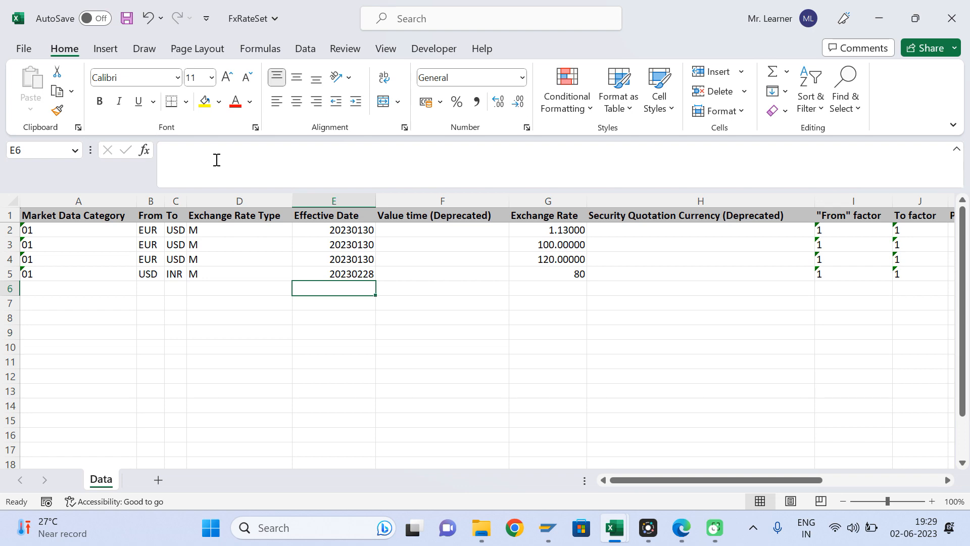
{"action": "key", "text": "ctrl+s"}
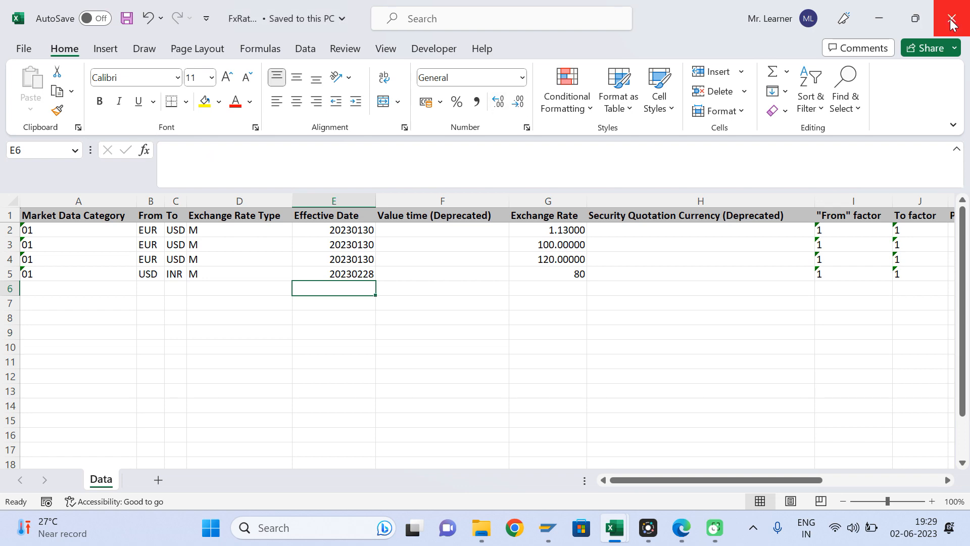
{"action": "left_click", "coordinate": [951, 18]}
{"action": "left_click", "coordinate": [675, 445]}
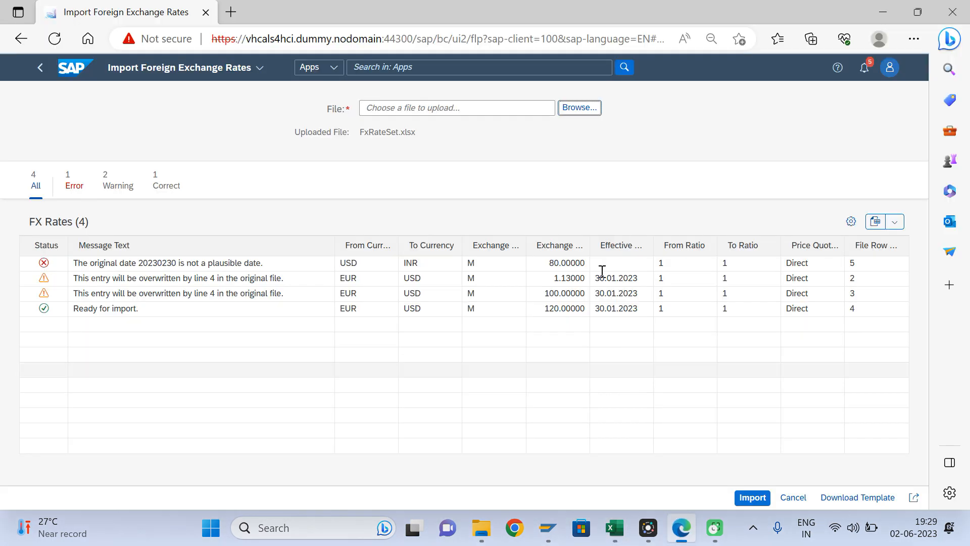
- Upload the corrected FxRateSet.xlsx again, now with 0 errors
{"action": "left_click", "coordinate": [580, 108]}
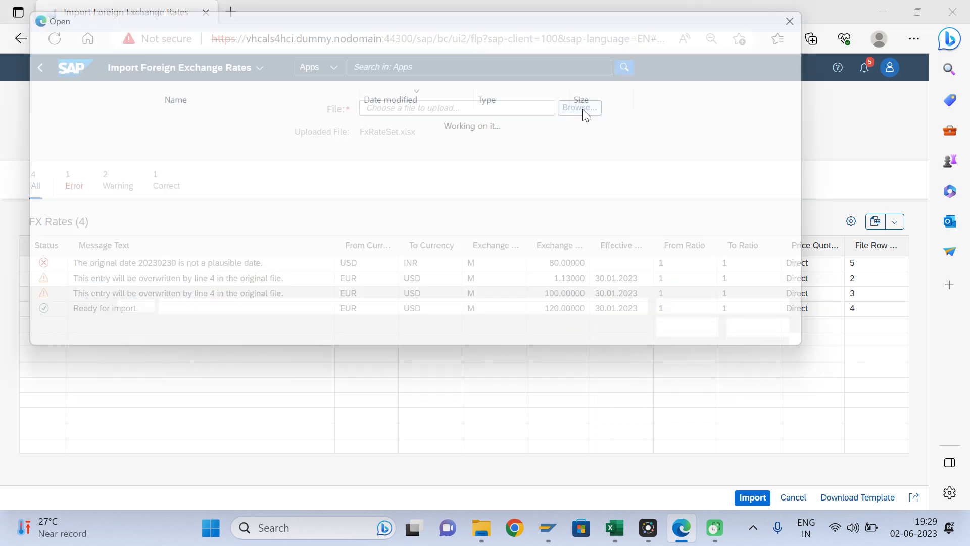
{"action": "left_click", "coordinate": [177, 141]}
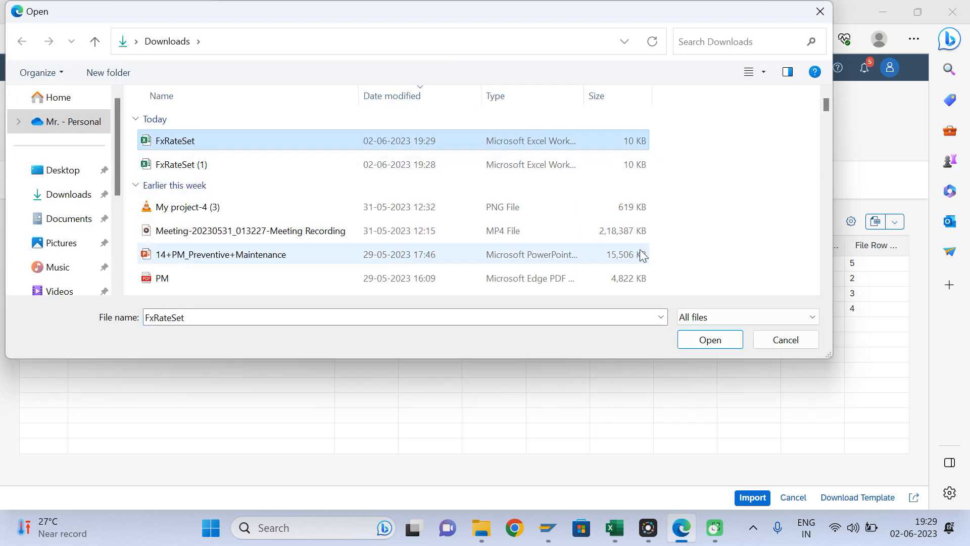
{"action": "left_click", "coordinate": [691, 340]}
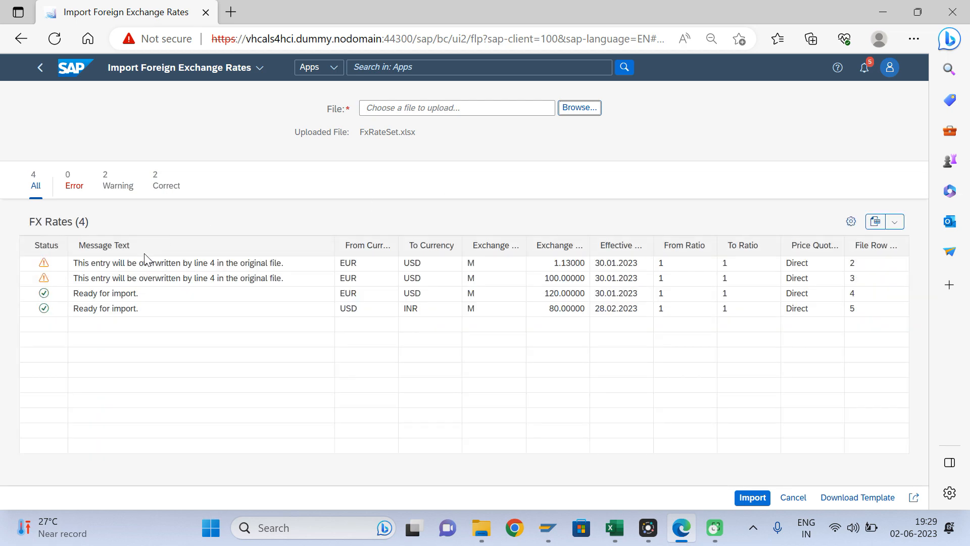
- Reopen FxRateSet and compare the effective dates in rows 2–4, then return to the import app
{"action": "mouse_move", "coordinate": [483, 528]}
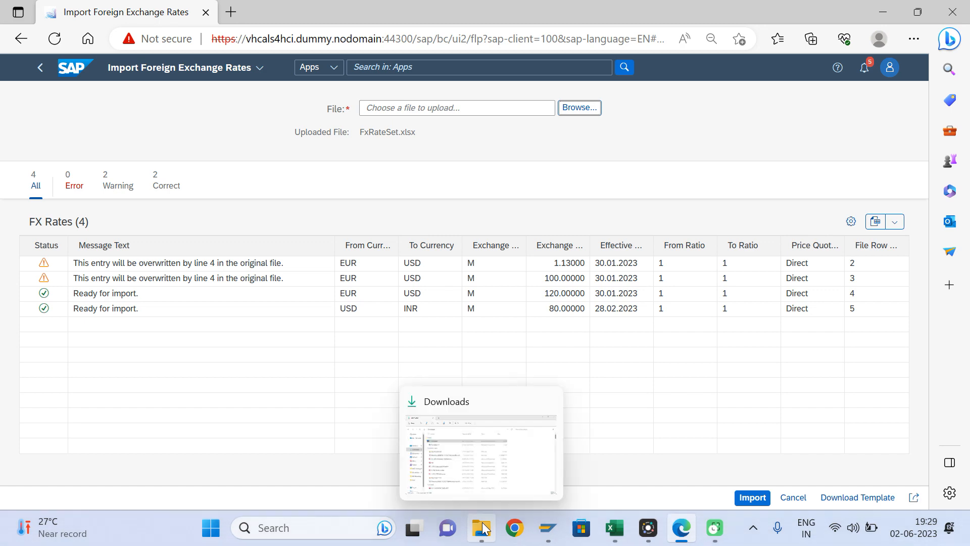
{"action": "left_click", "coordinate": [489, 449]}
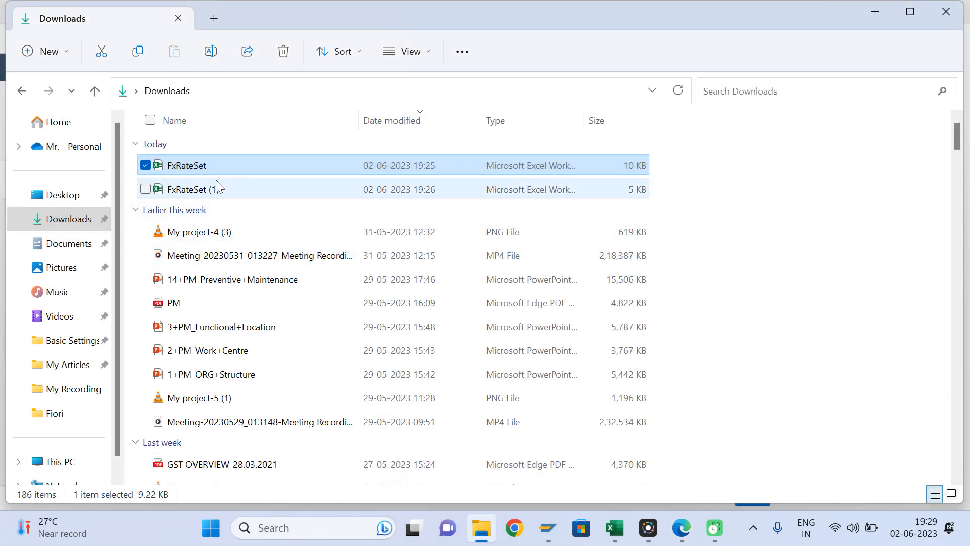
{"action": "double_click", "coordinate": [208, 165]}
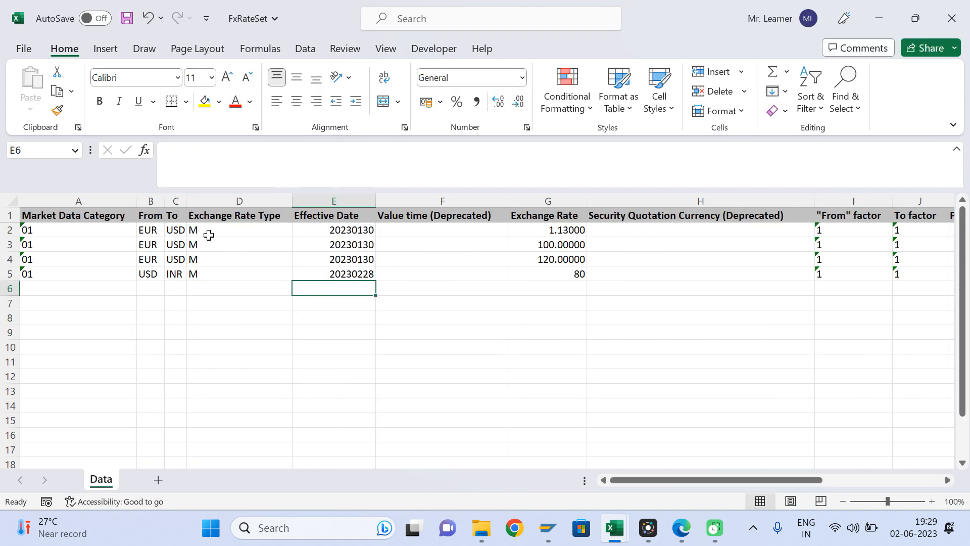
{"action": "left_click", "coordinate": [353, 244]}
{"action": "key", "text": "Up"}
{"action": "key", "text": "Down"}
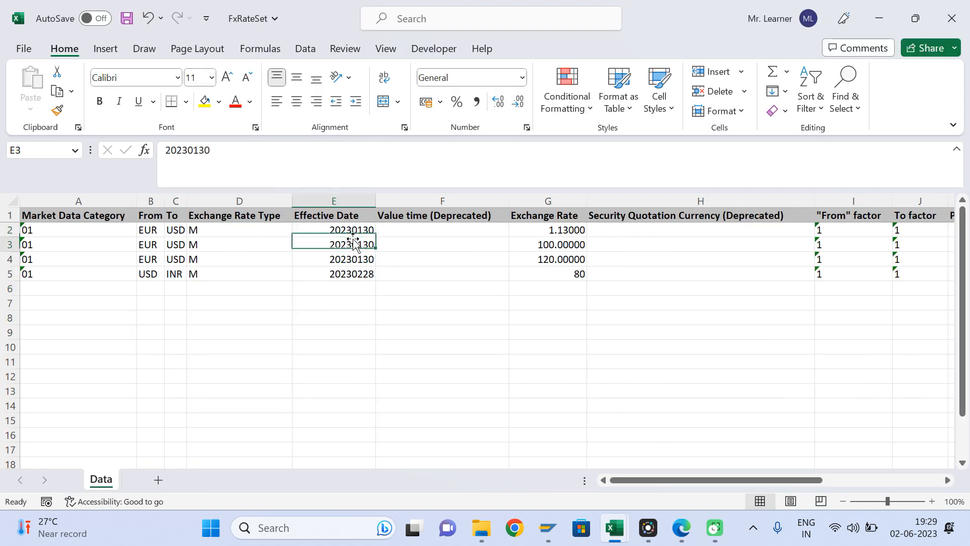
{"action": "key", "text": "Up"}
{"action": "key", "text": "Down"}
{"action": "key", "text": "Down"}
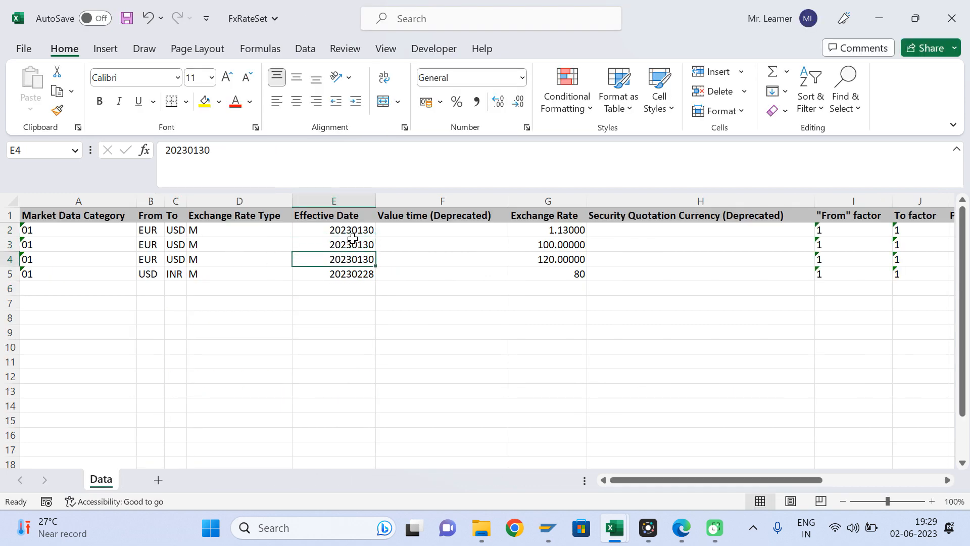
{"action": "key", "text": "shift+space"}
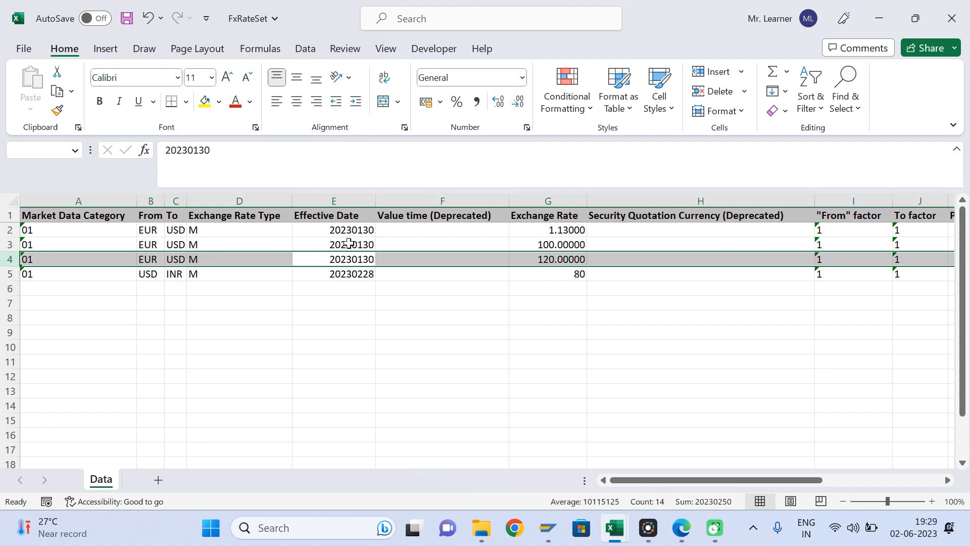
{"action": "left_click", "coordinate": [347, 261]}
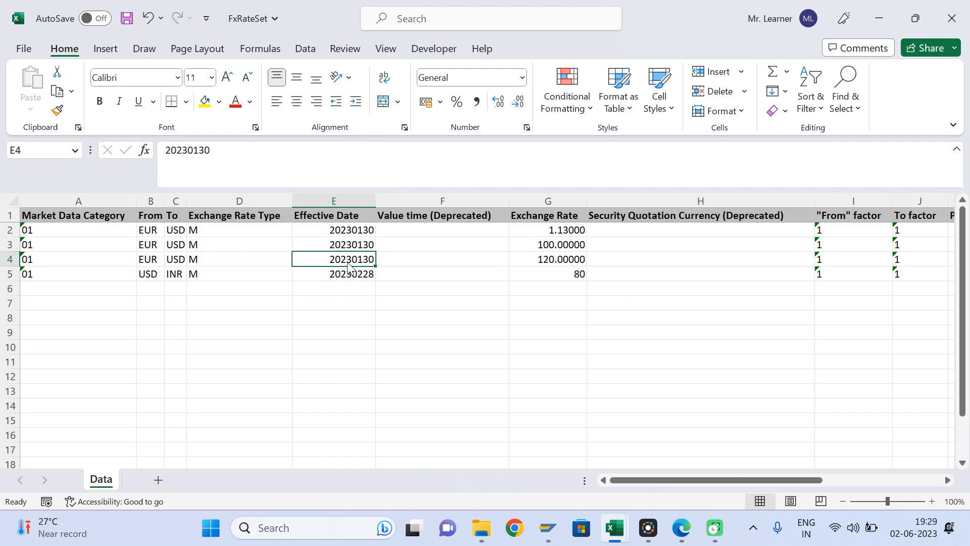
{"action": "key", "text": "alt+Tab"}
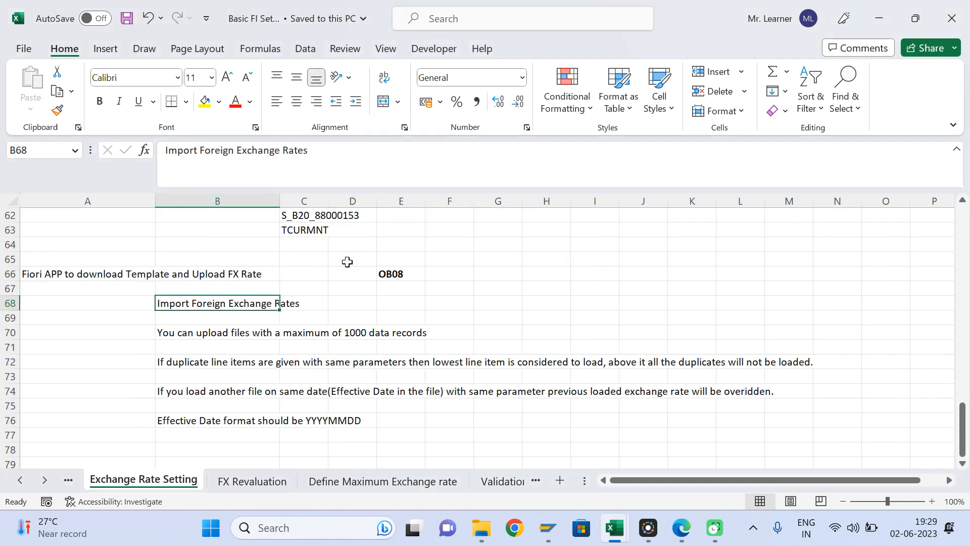
{"action": "left_click", "coordinate": [674, 530]}
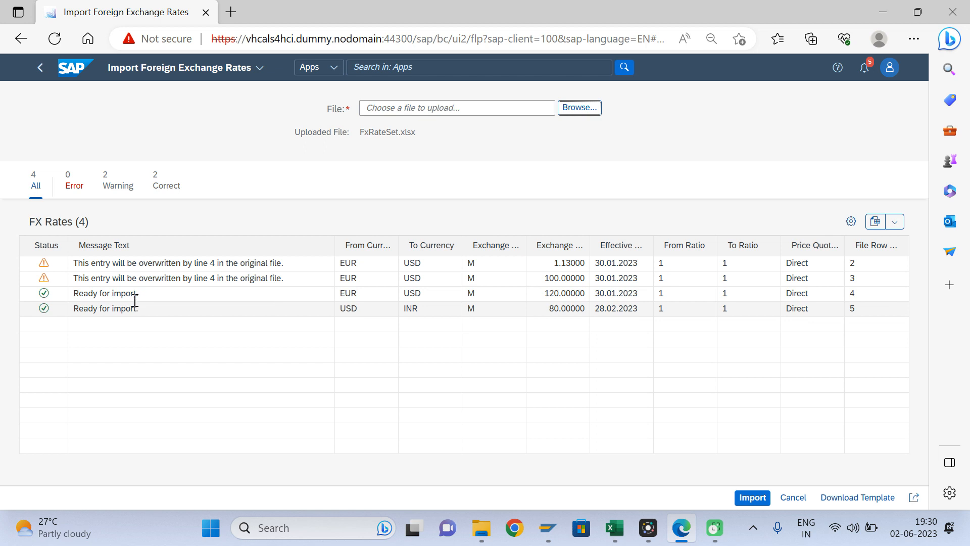
- Import the four uploaded exchange rates and switch to the SAP GUI TCURR display
{"action": "left_click", "coordinate": [748, 498]}
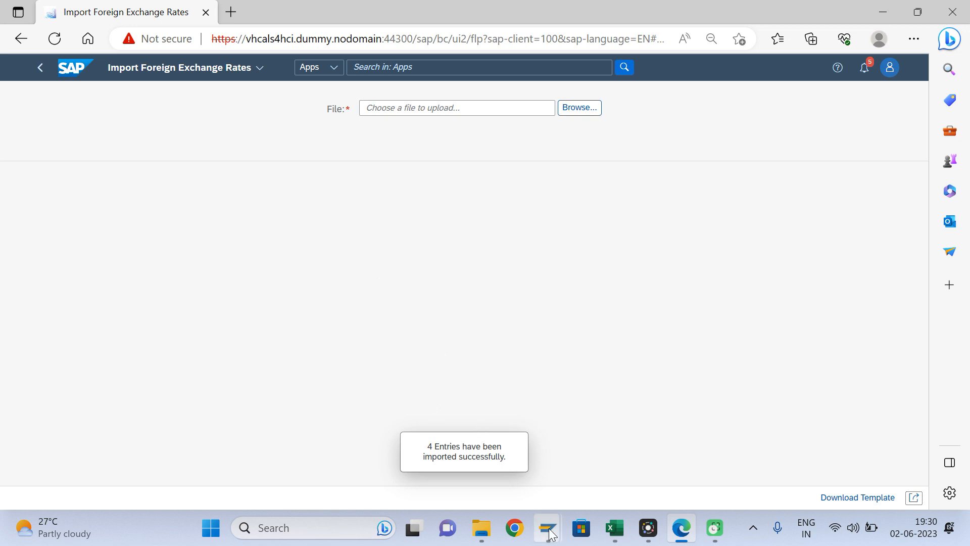
{"action": "mouse_move", "coordinate": [548, 527]}
{"action": "left_click", "coordinate": [520, 453]}
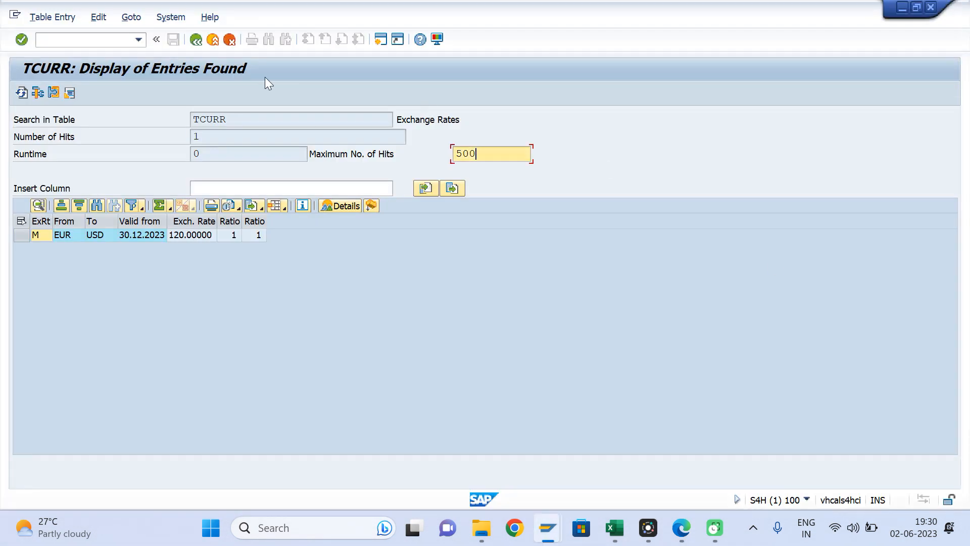
- Query TCURR with Valid from 30.01.2023
{"action": "left_click", "coordinate": [196, 40]}
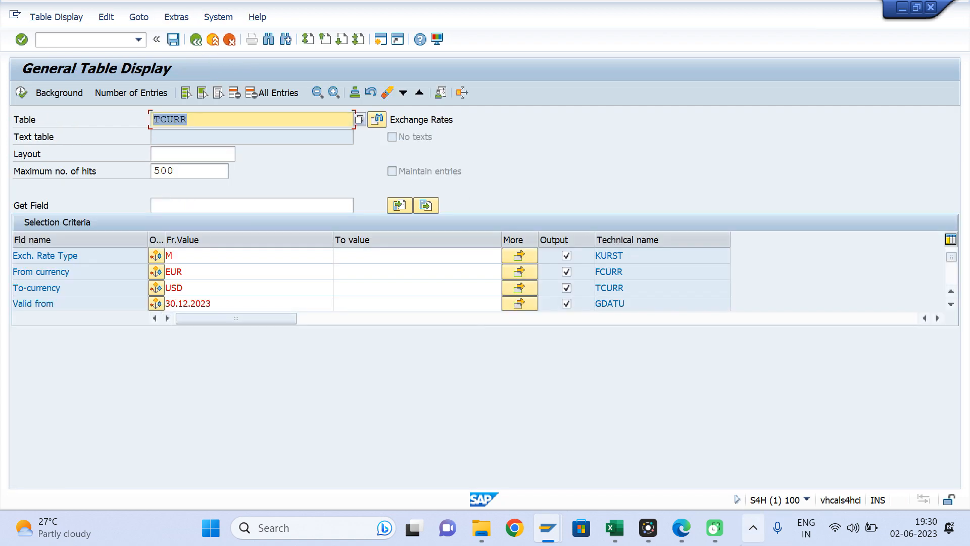
{"action": "mouse_move", "coordinate": [613, 536]}
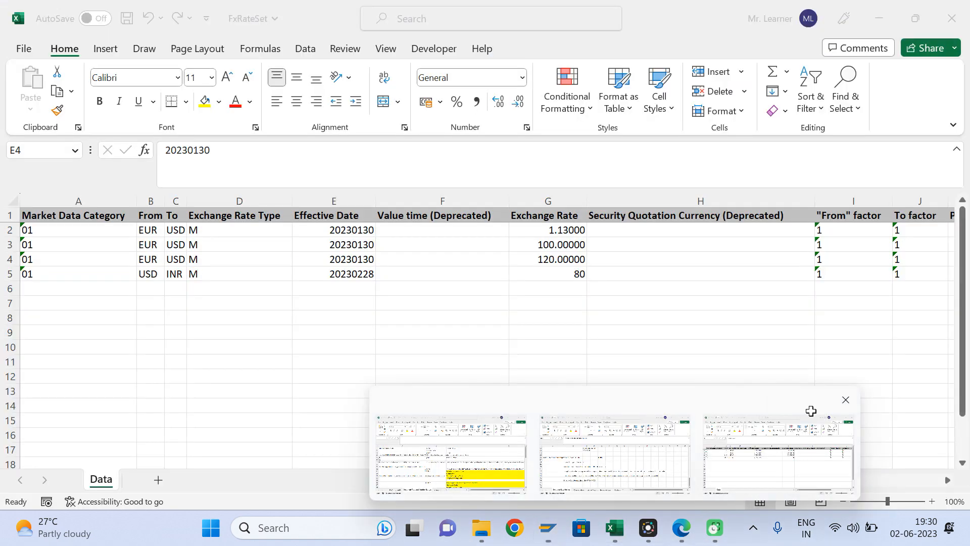
{"action": "left_click", "coordinate": [812, 408]}
{"action": "left_click", "coordinate": [355, 230]}
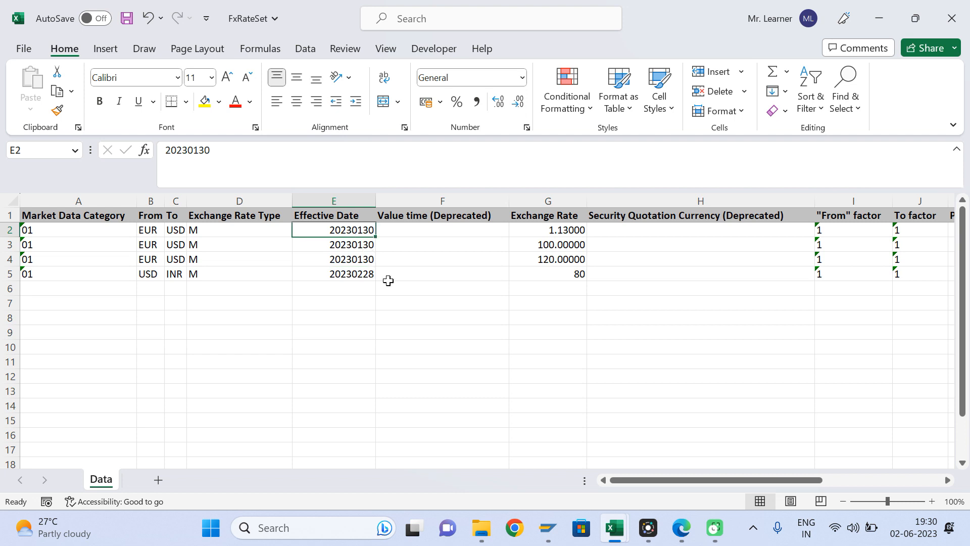
{"action": "key", "text": "alt+Tab"}
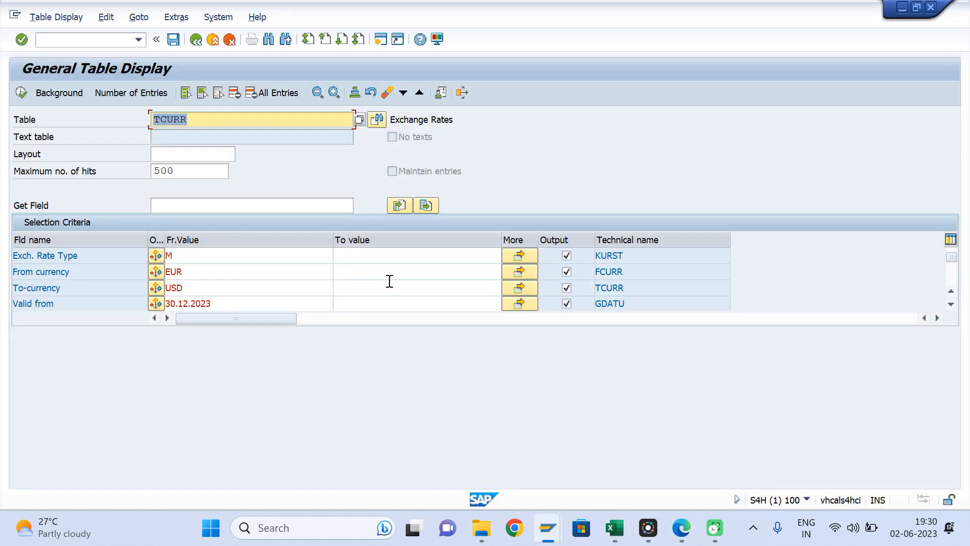
{"action": "left_click", "coordinate": [214, 306]}
{"action": "key", "text": "BackSpace"}
{"action": "key", "text": "BackSpace"}
{"action": "key", "text": "BackSpace"}
{"action": "key", "text": "BackSpace"}
{"action": "key", "text": "BackSpace"}
{"action": "key", "text": "BackSpace"}
{"action": "key", "text": "BackSpace"}
{"action": "key", "text": "BackSpace"}
{"action": "key", "text": "BackSpace"}
{"action": "key", "text": "BackSpace"}
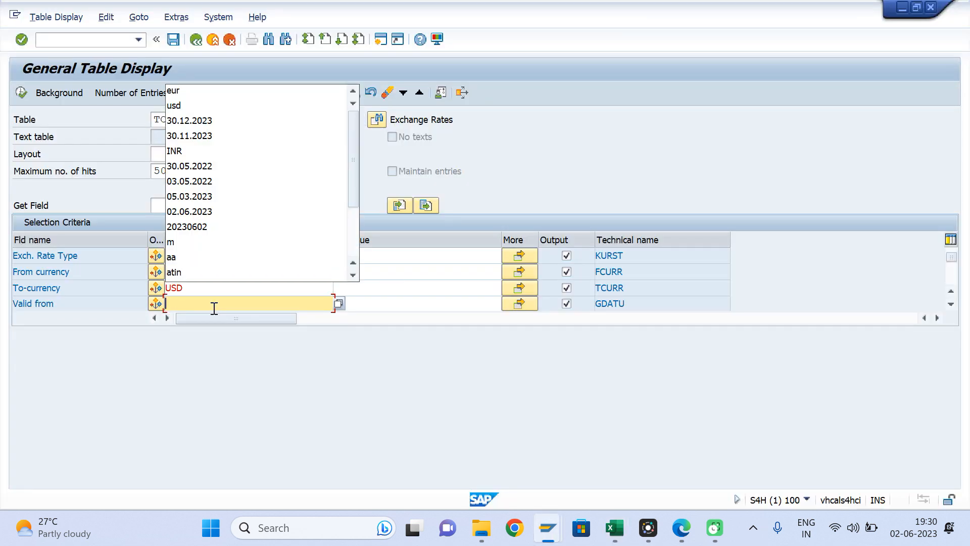
{"action": "type", "text": "30.01"}
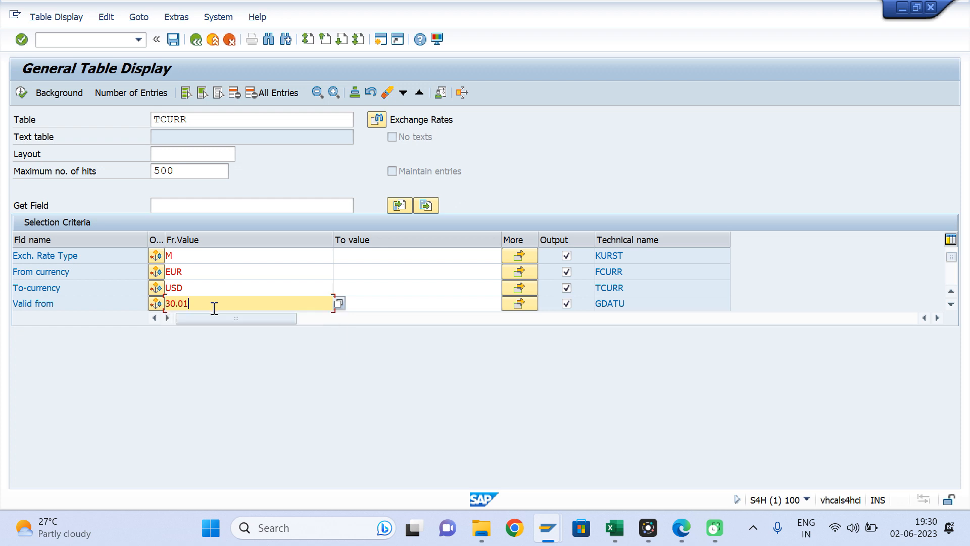
{"action": "type", "text": ".2023"}
{"action": "left_click", "coordinate": [20, 94]}
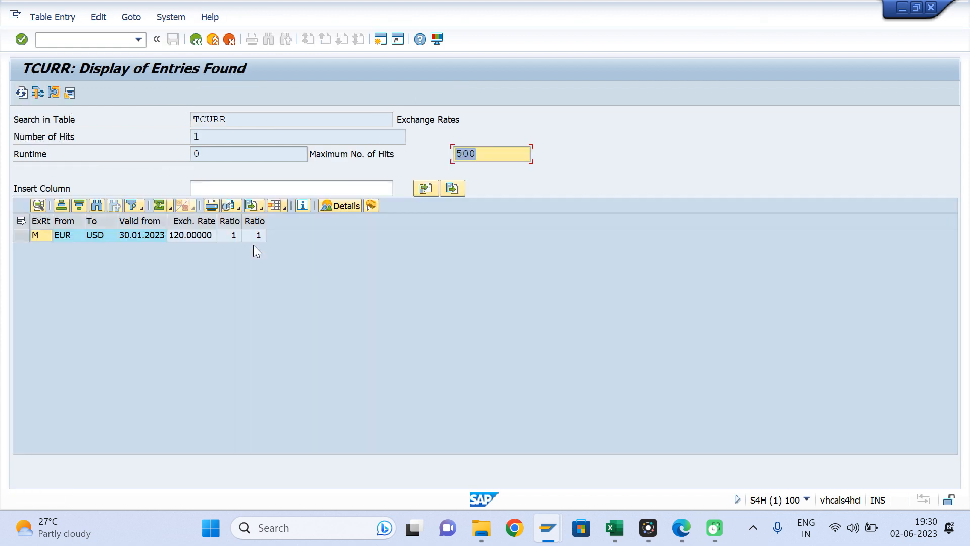
- Compare the EUR–USD 120.00000 result with FxRateSet's G4 and row 5
{"action": "left_click", "coordinate": [189, 241]}
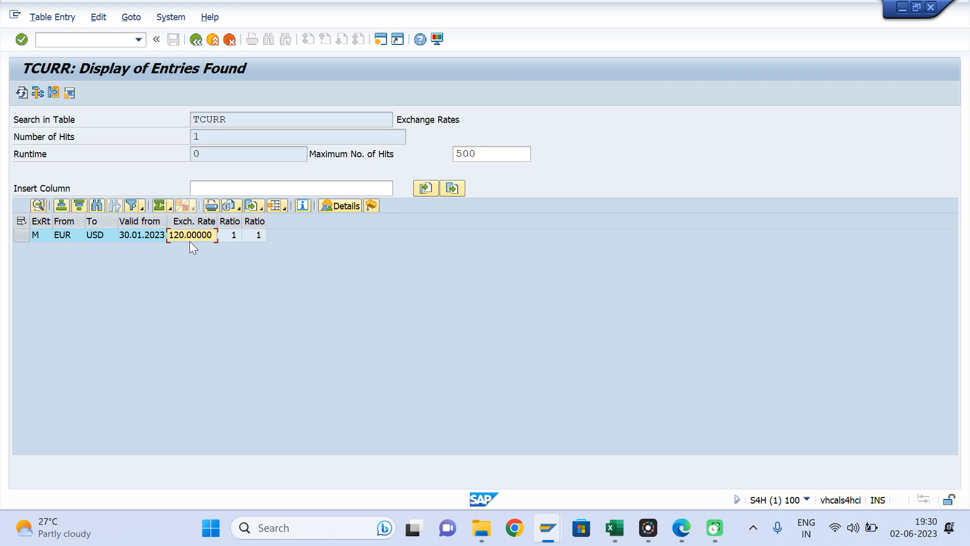
{"action": "key", "text": "alt+Tab"}
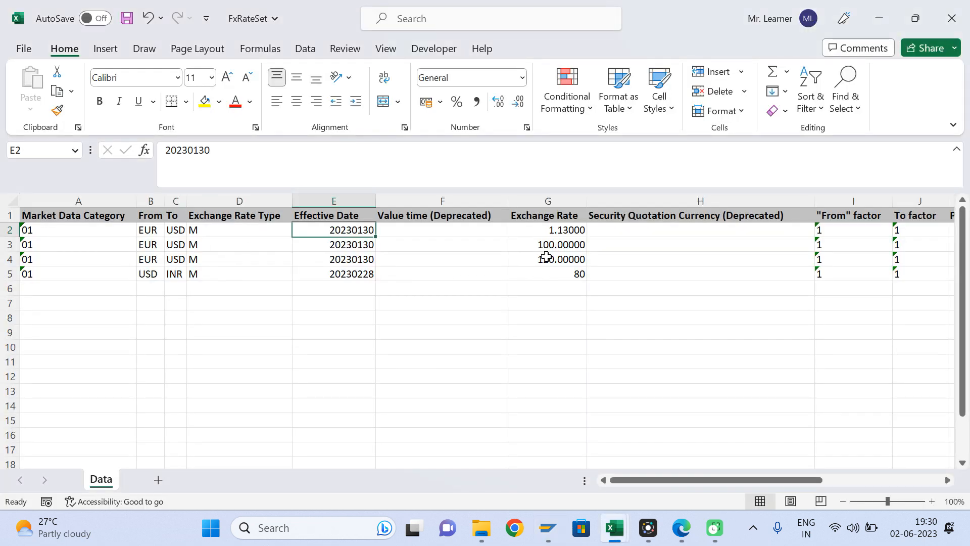
{"action": "left_click", "coordinate": [546, 256]}
{"action": "left_click", "coordinate": [142, 273]}
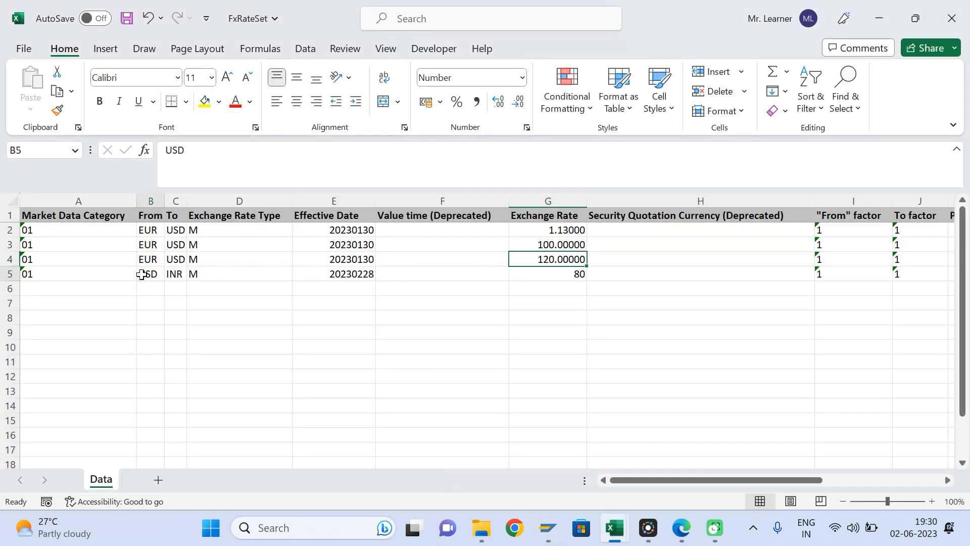
{"action": "left_click", "coordinate": [353, 277]}
{"action": "key", "text": "alt+Tab"}
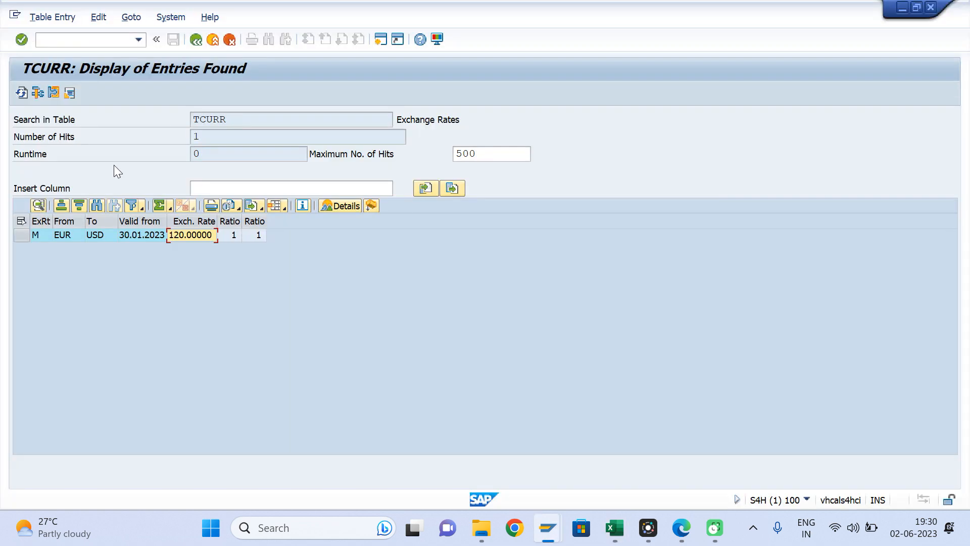
- Rerun the TCURR query for USD to INR valid from 28.02.2023
{"action": "left_click", "coordinate": [195, 40]}
{"action": "left_click", "coordinate": [217, 302]}
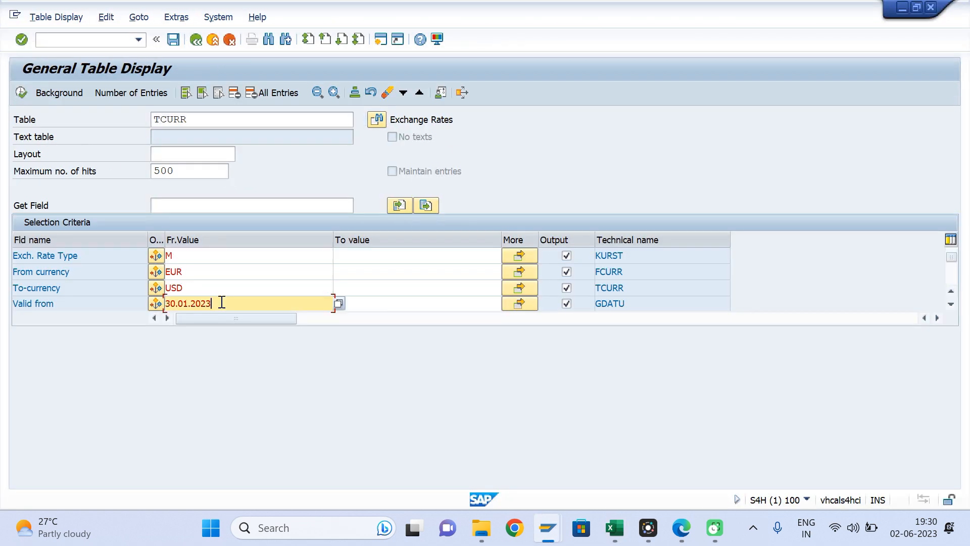
{"action": "key", "text": "BackSpace"}
{"action": "key", "text": "BackSpace"}
{"action": "key", "text": "BackSpace"}
{"action": "key", "text": "BackSpace"}
{"action": "key", "text": "BackSpace"}
{"action": "key", "text": "BackSpace"}
{"action": "key", "text": "BackSpace"}
{"action": "key", "text": "BackSpace"}
{"action": "key", "text": "BackSpace"}
{"action": "key", "text": "BackSpace"}
{"action": "type", "text": "28"}
{"action": "left_click", "coordinate": [196, 272]}
{"action": "key", "text": "BackSpace"}
{"action": "key", "text": "BackSpace"}
{"action": "key", "text": "BackSpace"}
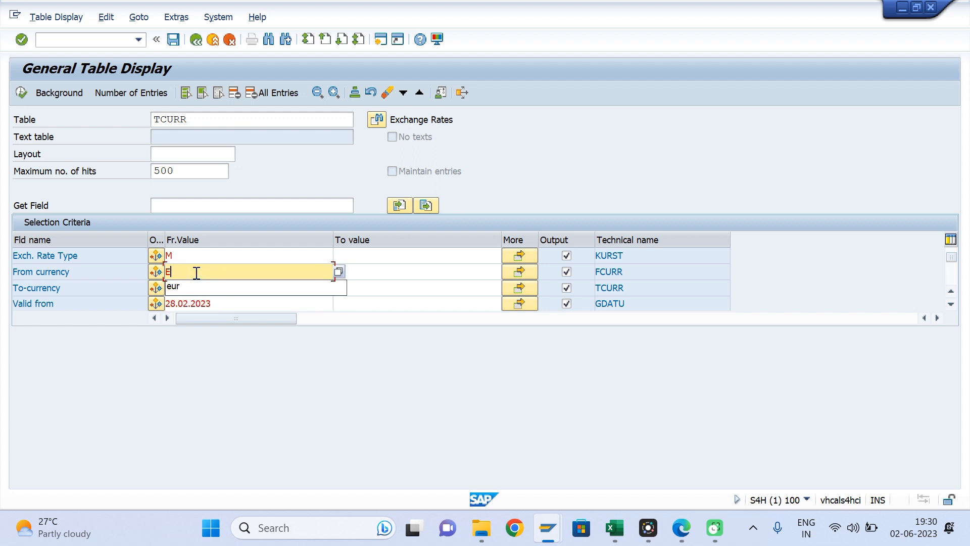
{"action": "type", "text": "usd"}
{"action": "key", "text": "Tab"}
{"action": "key", "text": "Tab"}
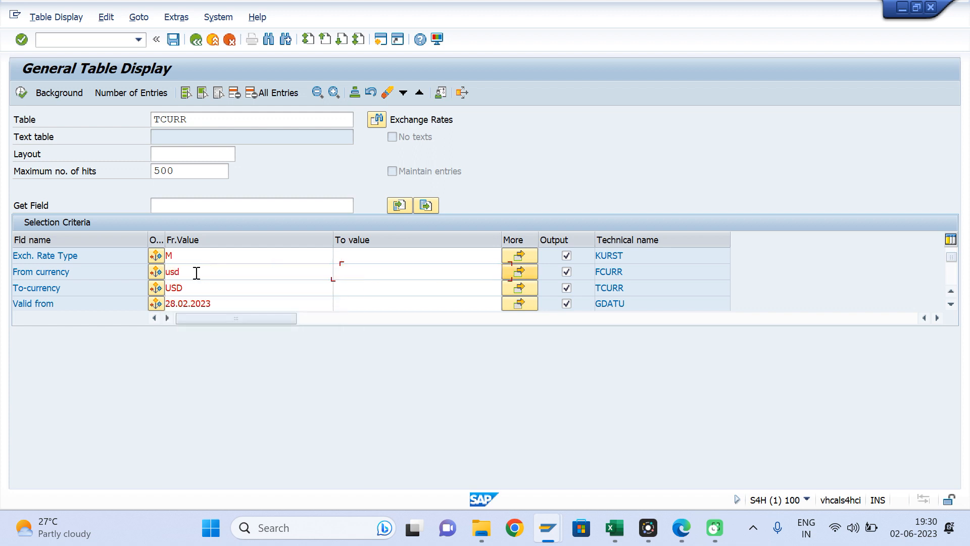
{"action": "left_click", "coordinate": [190, 287]}
{"action": "key", "text": "BackSpace"}
{"action": "key", "text": "BackSpace"}
{"action": "key", "text": "BackSpace"}
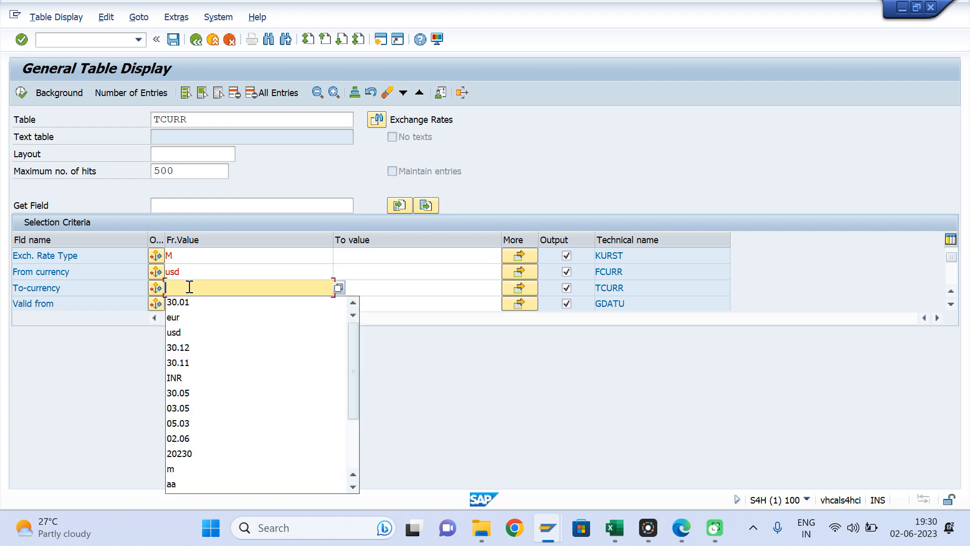
{"action": "type", "text": "inr"}
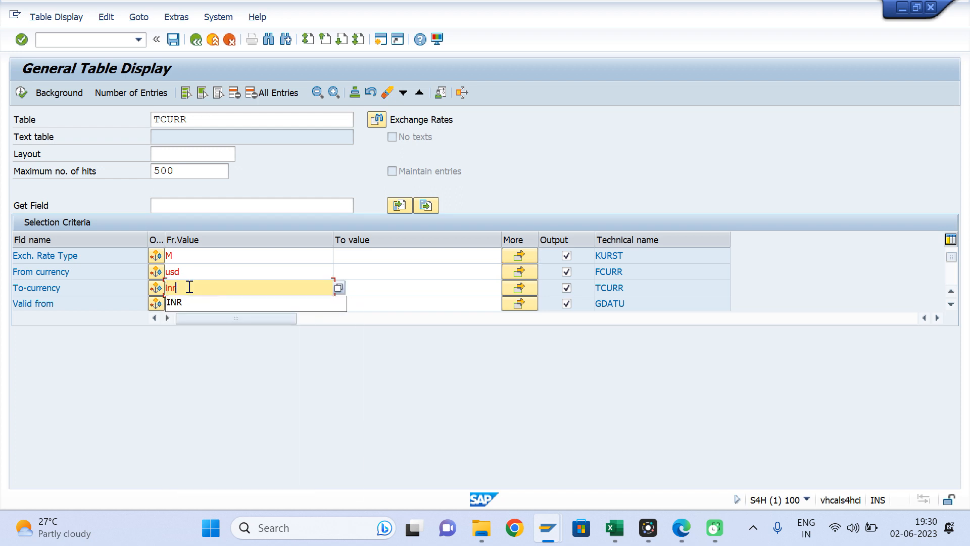
{"action": "left_click", "coordinate": [23, 92]}
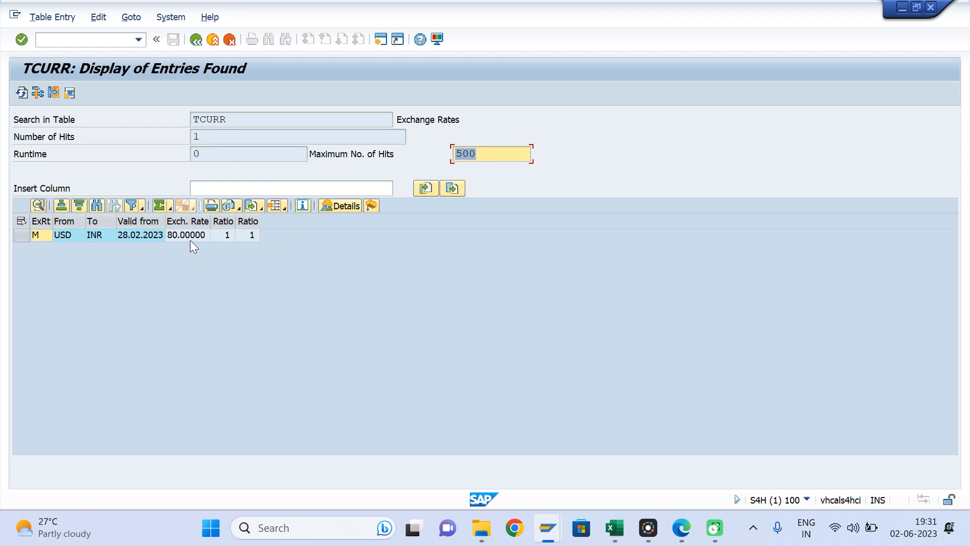
{"action": "left_click", "coordinate": [190, 241]}
{"action": "key", "text": "alt+Tab"}
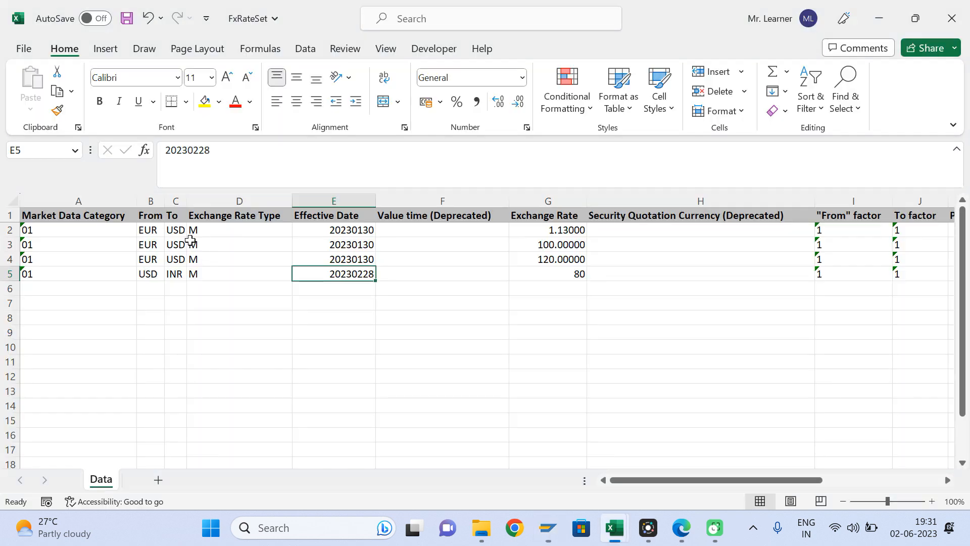
{"action": "left_click", "coordinate": [562, 279]}
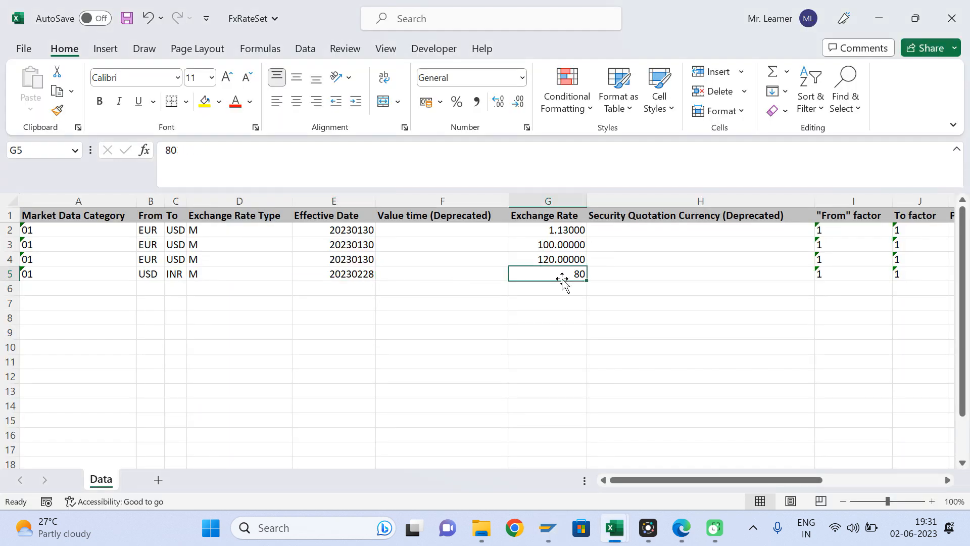
{"action": "left_click", "coordinate": [358, 270]}
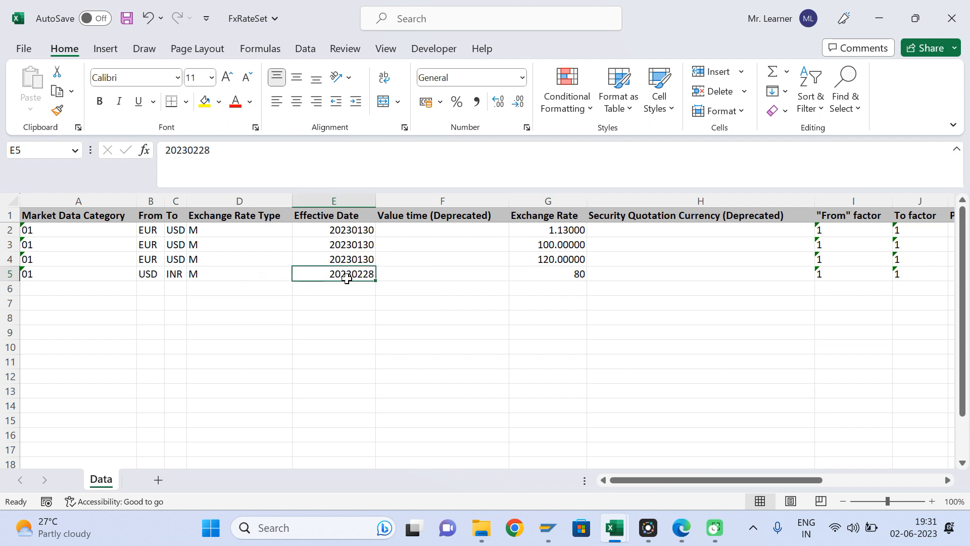
{"action": "left_click", "coordinate": [10, 273]}
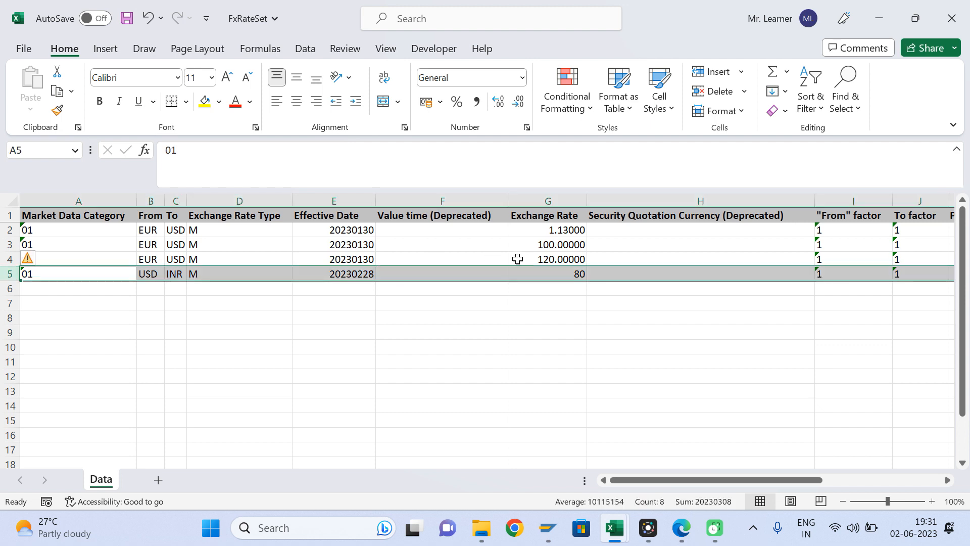
{"action": "left_click", "coordinate": [577, 273]}
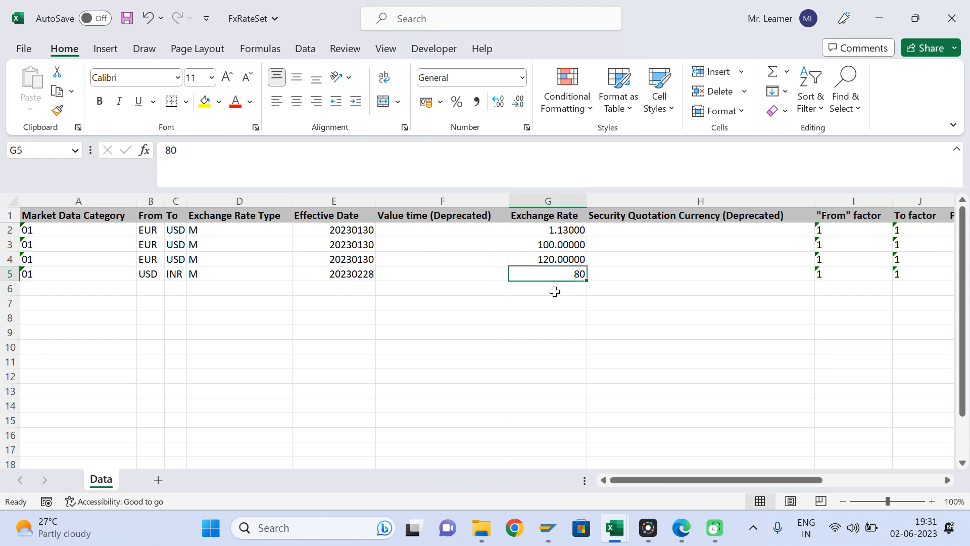
{"action": "key", "text": "alt+Tab"}
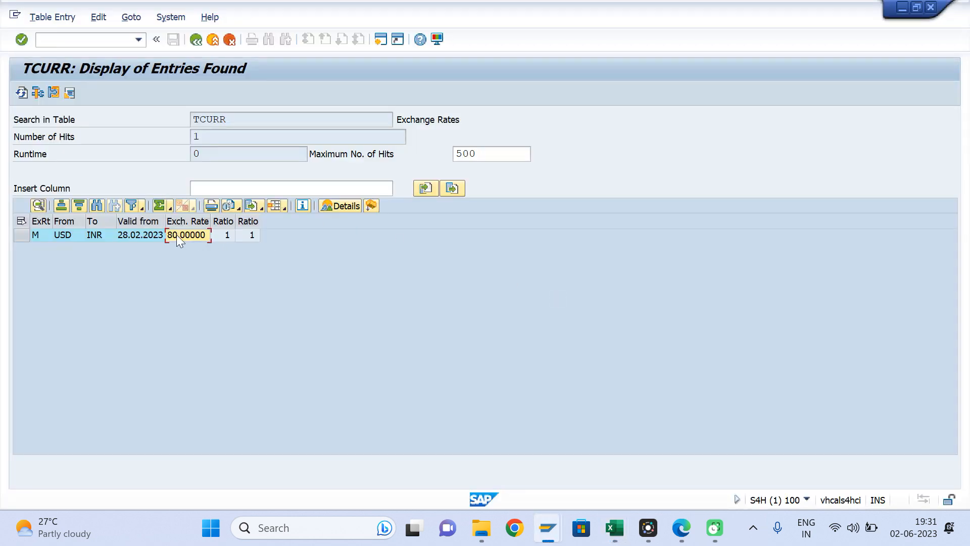
{"action": "key", "text": "alt+Tab"}
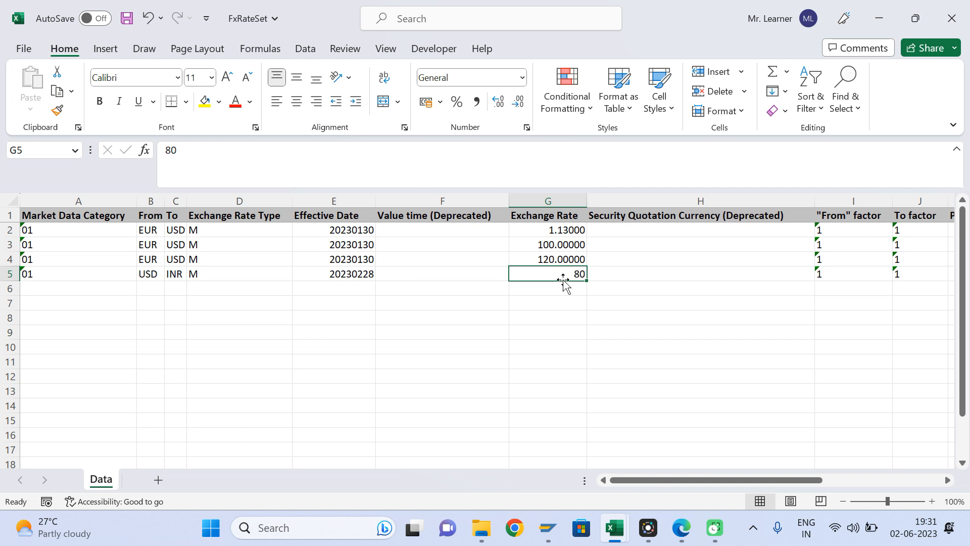
{"action": "left_click", "coordinate": [348, 273]}
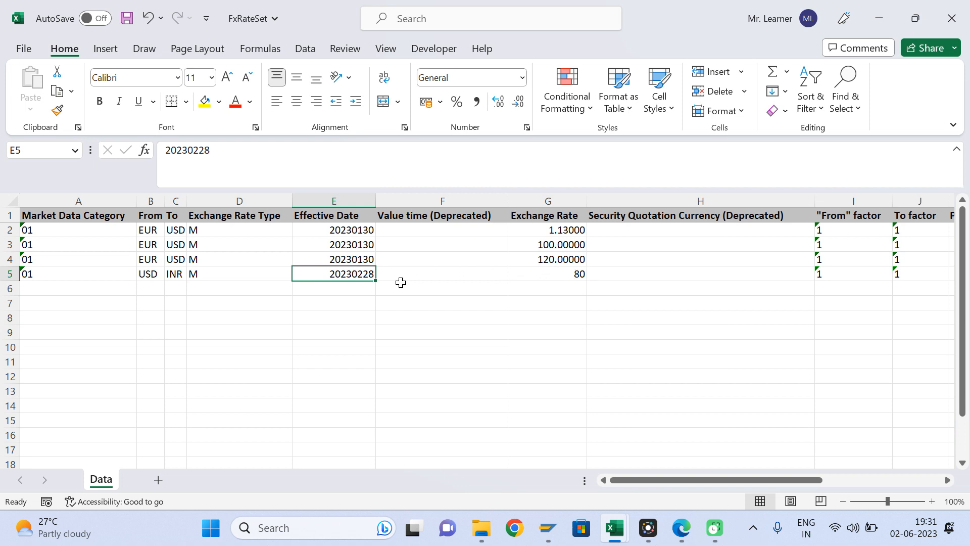
- Enter 90 as the USD to INR exchange rate in cell G5
{"action": "left_click", "coordinate": [538, 275]}
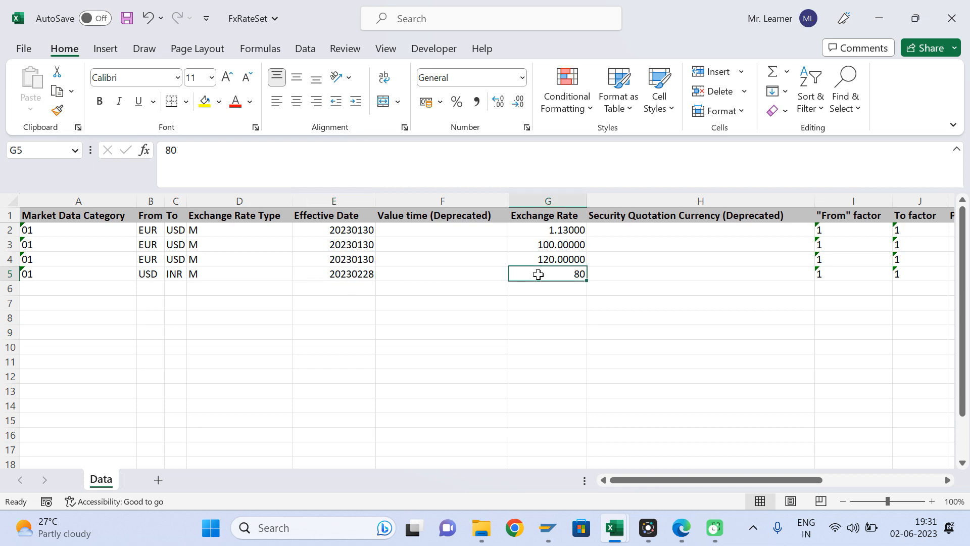
{"action": "type", "text": "90"}
{"action": "key", "text": "Return"}
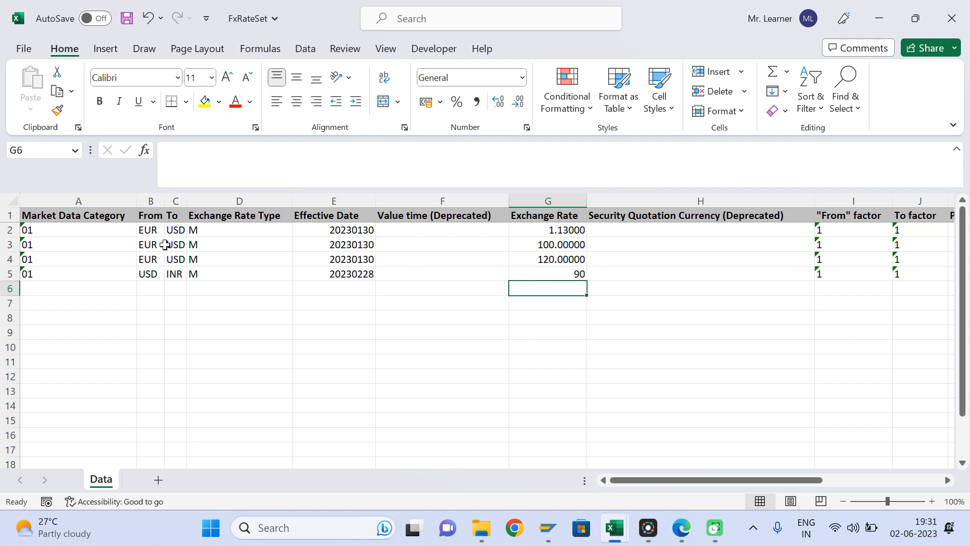
- Delete the three EUR rows 2–4 and save the FxRateSet workbook
{"action": "left_click", "coordinate": [157, 230]}
{"action": "key", "text": "shift+Down"}
{"action": "key", "text": "shift+Down"}
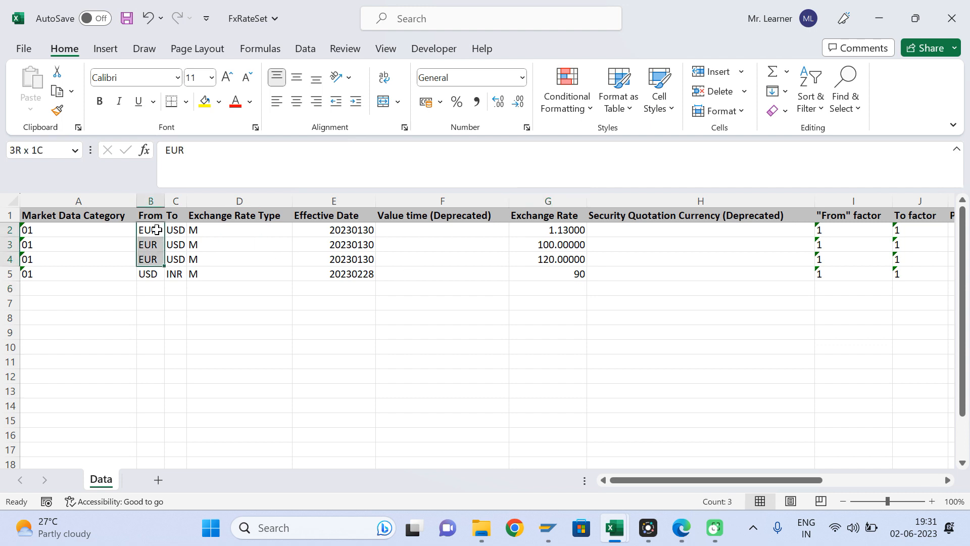
{"action": "key", "text": "shift+space"}
{"action": "key", "text": "ctrl+minus"}
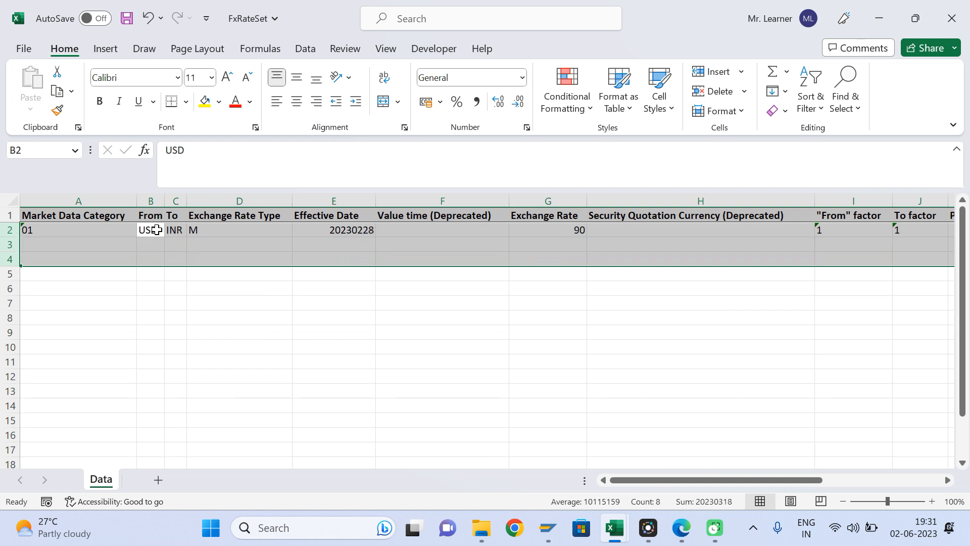
{"action": "key", "text": "ctrl+s"}
- Check the effective date in E2 and the Exchange Rate of 90 in G2
{"action": "left_click", "coordinate": [257, 245]}
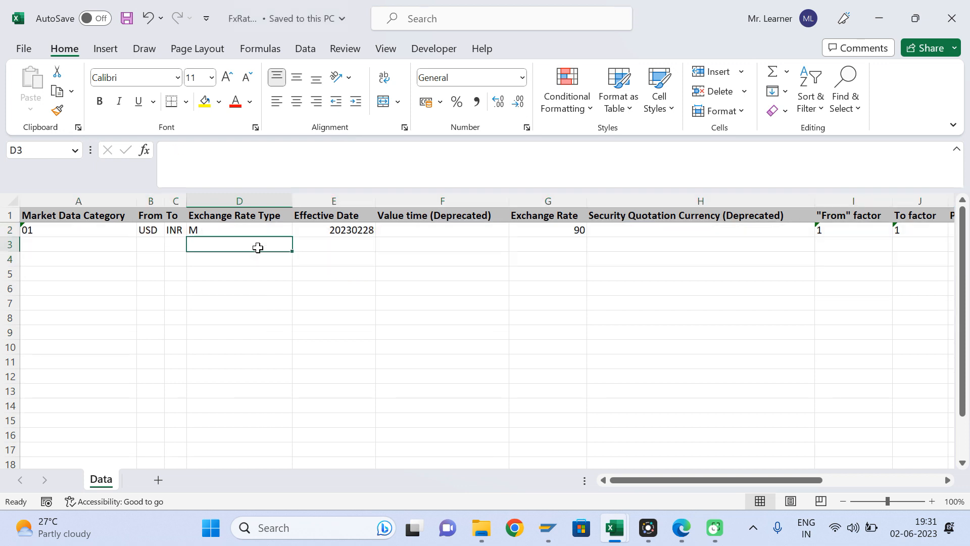
{"action": "left_click", "coordinate": [331, 229]}
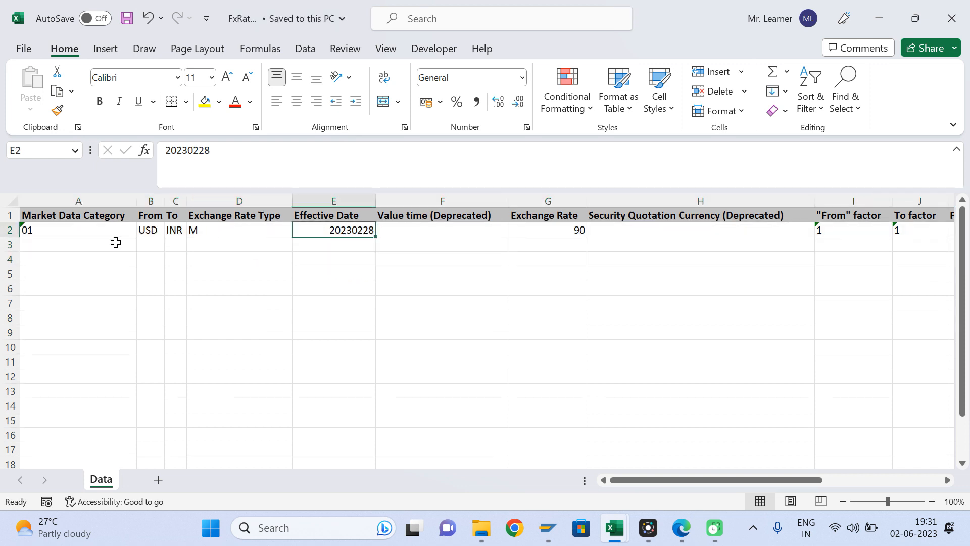
{"action": "left_click", "coordinate": [567, 234]}
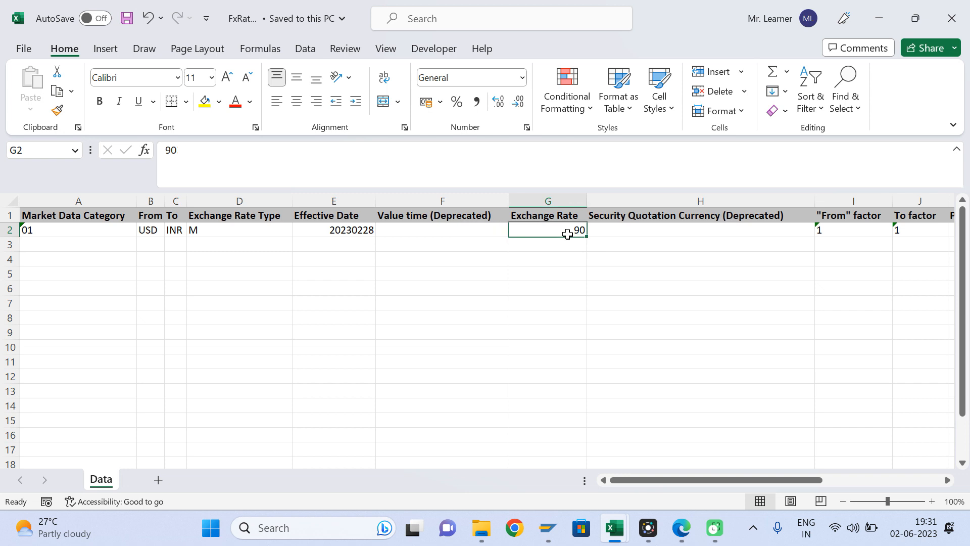
{"action": "mouse_move", "coordinate": [549, 540]}
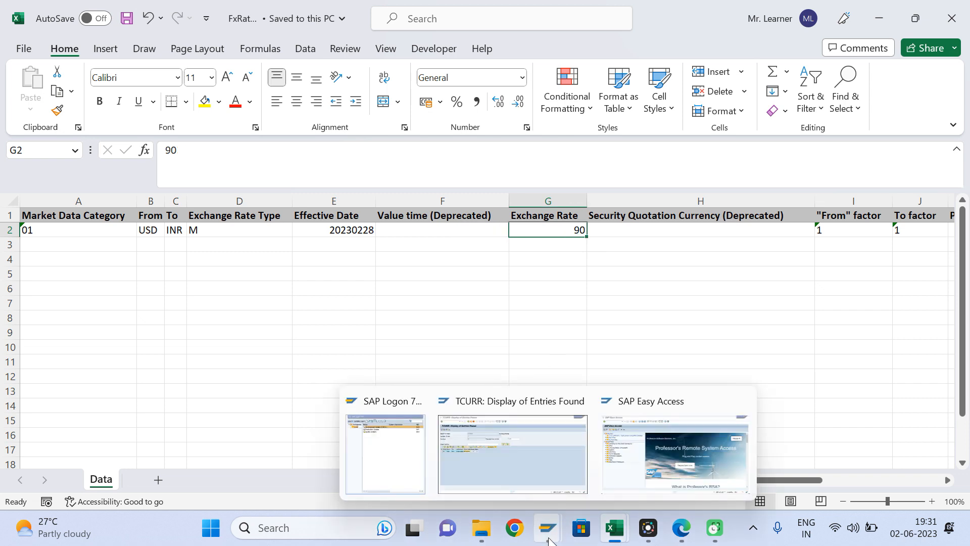
{"action": "left_click", "coordinate": [535, 302]}
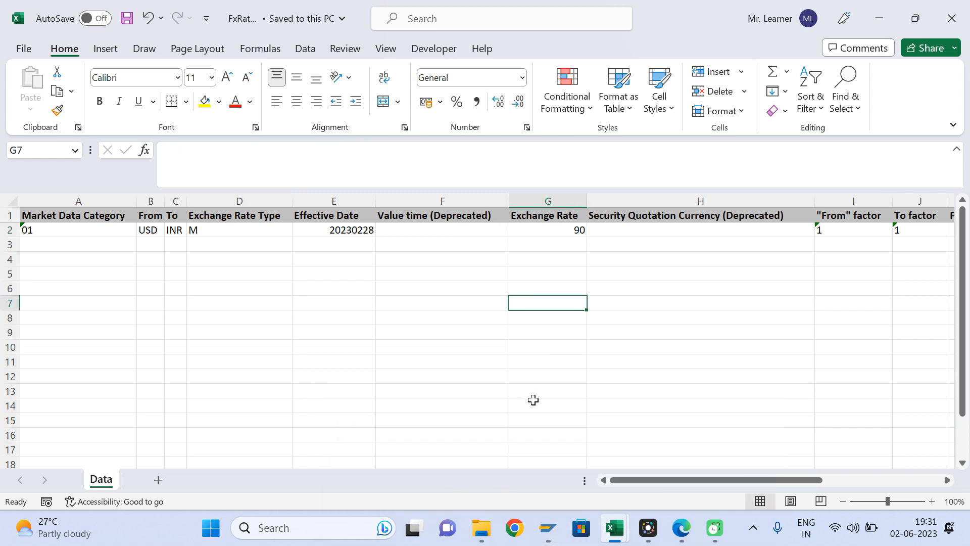
{"action": "left_click", "coordinate": [569, 220]}
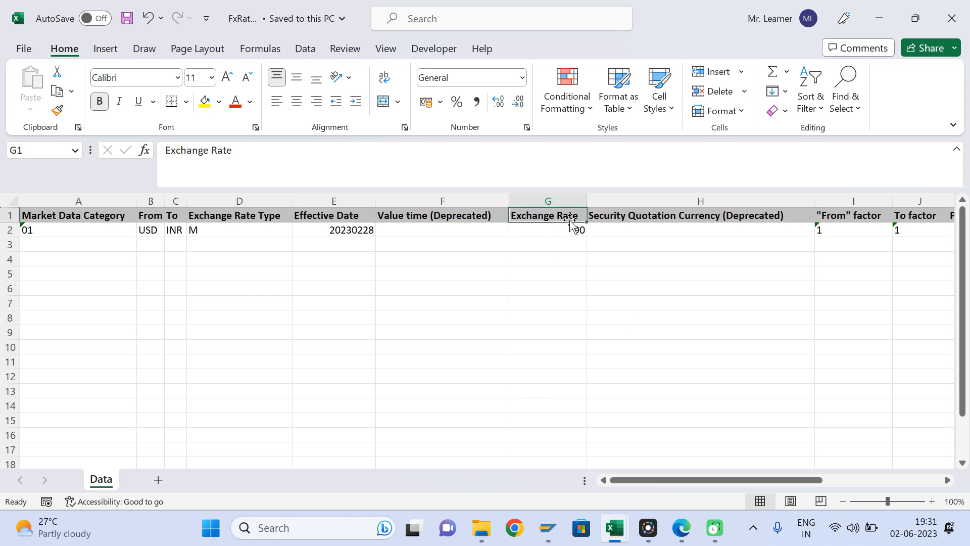
{"action": "left_click", "coordinate": [572, 230]}
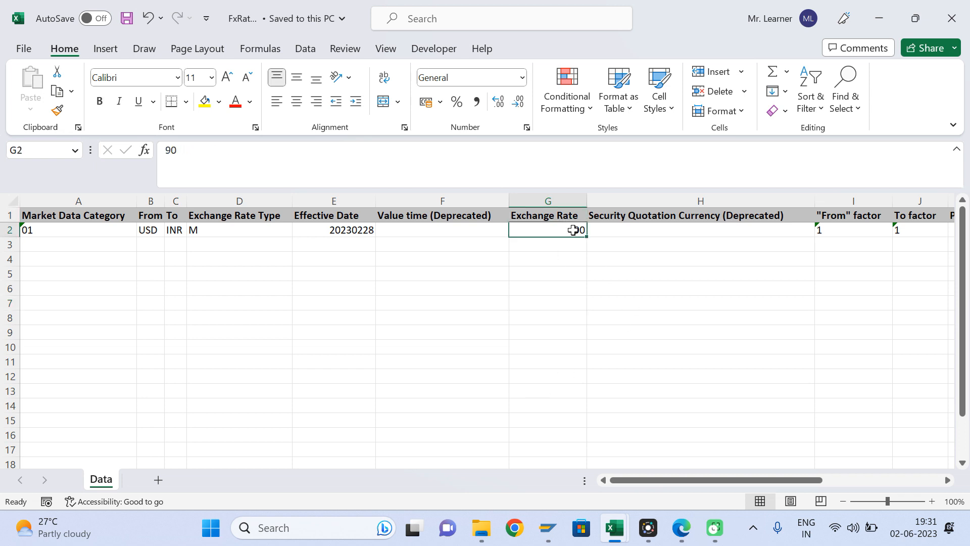
- Compare the workbook against the TCURR listing, then close FxRateSet
{"action": "mouse_move", "coordinate": [548, 528]}
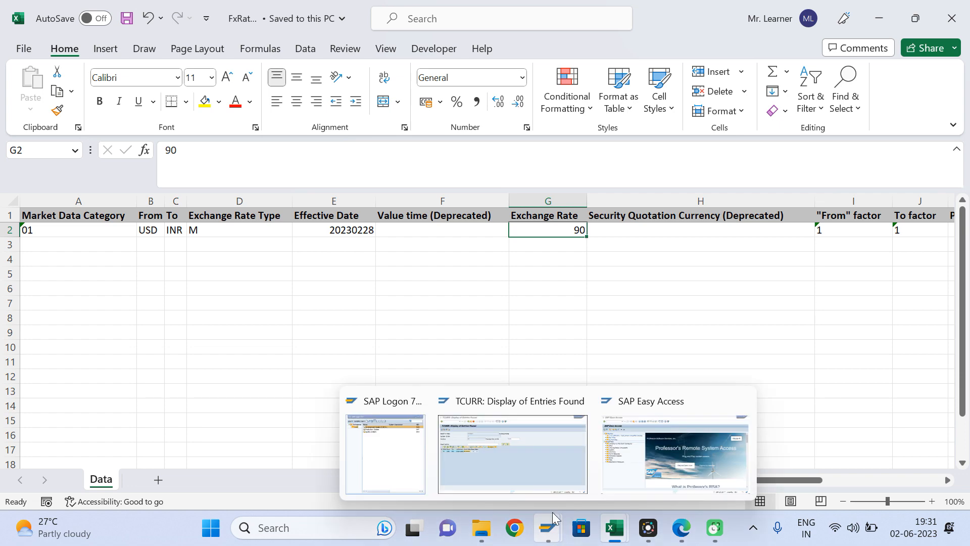
{"action": "left_click", "coordinate": [512, 444]}
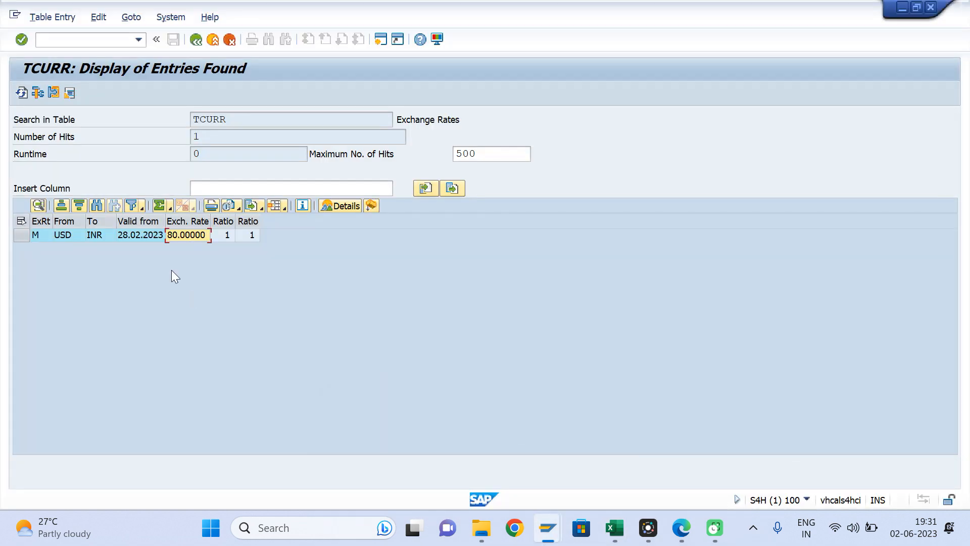
{"action": "key", "text": "alt+Tab"}
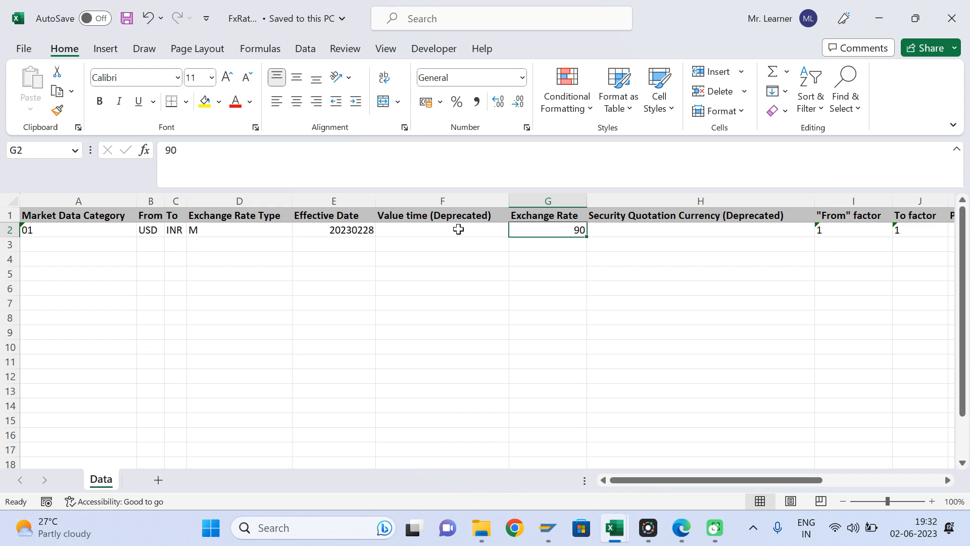
{"action": "key", "text": "alt+Tab"}
{"action": "key", "text": "alt+Tab"}
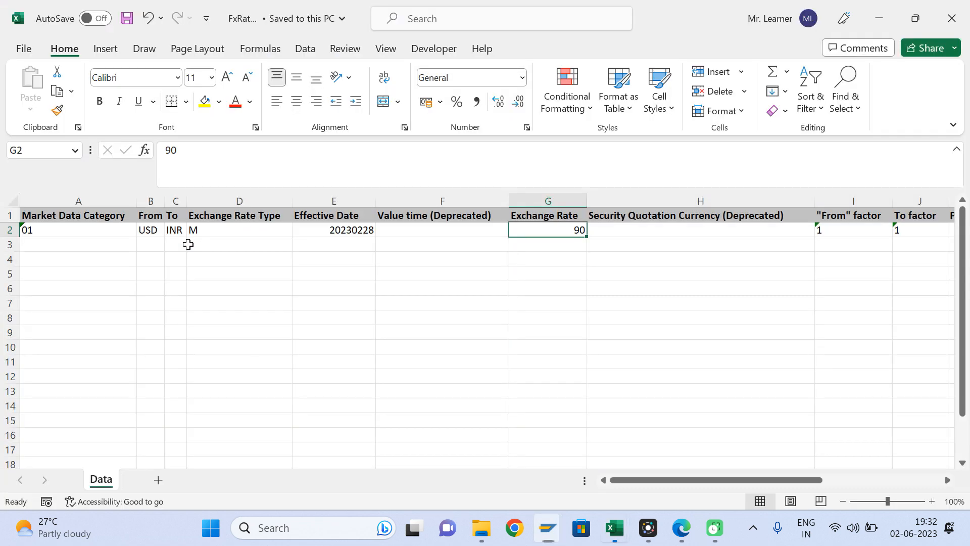
{"action": "left_click", "coordinate": [952, 18]}
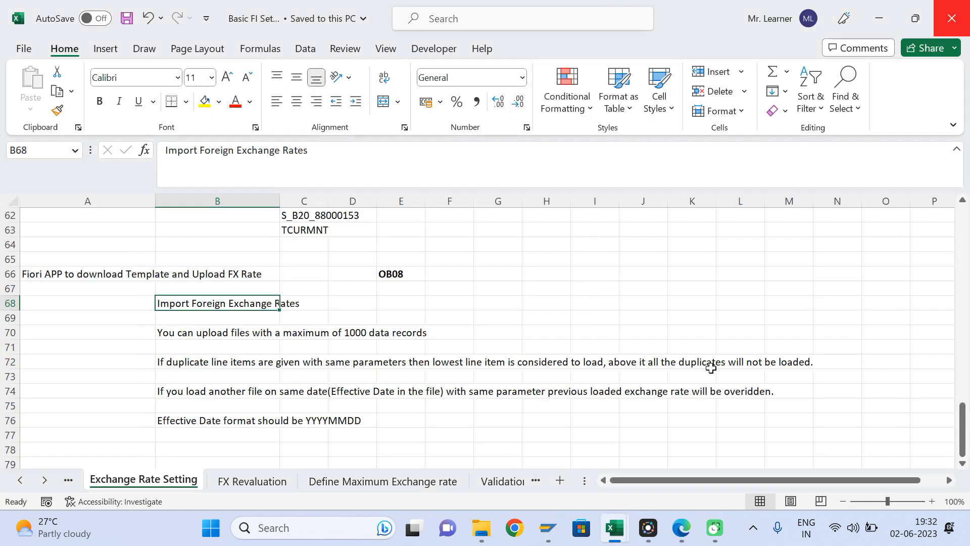
- Import FxRateSet.xlsx from Downloads, loading the USD to INR rate of 90
{"action": "left_click", "coordinate": [682, 522]}
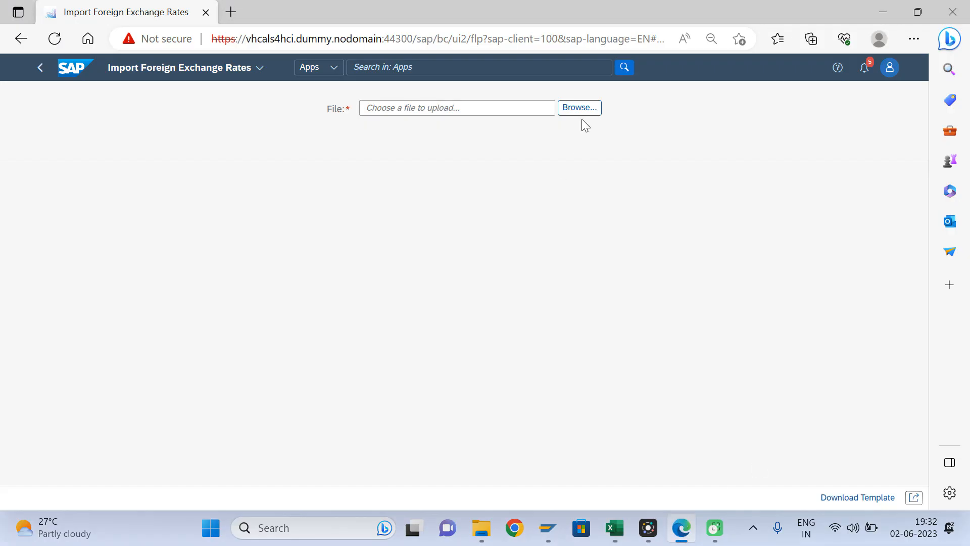
{"action": "left_click", "coordinate": [581, 111]}
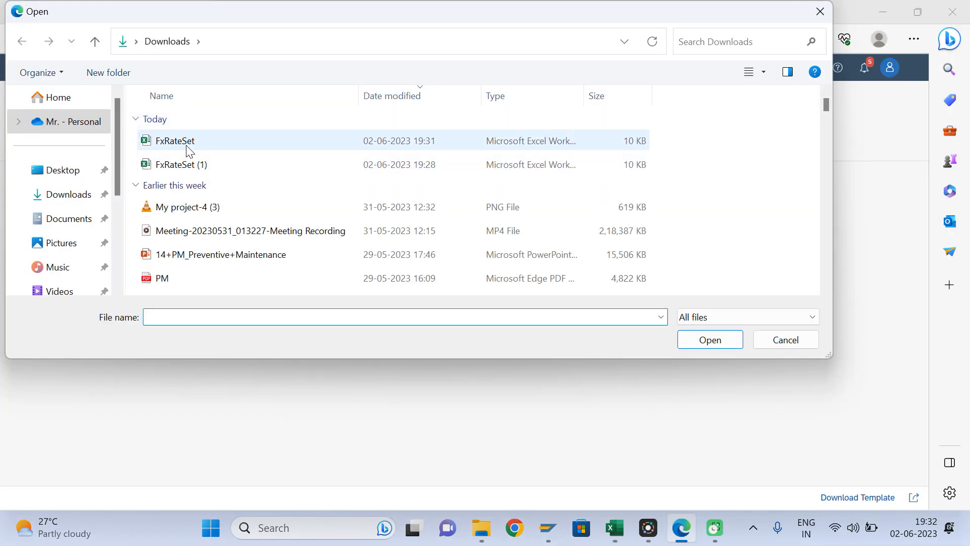
{"action": "left_click", "coordinate": [188, 147]}
{"action": "left_click", "coordinate": [695, 346]}
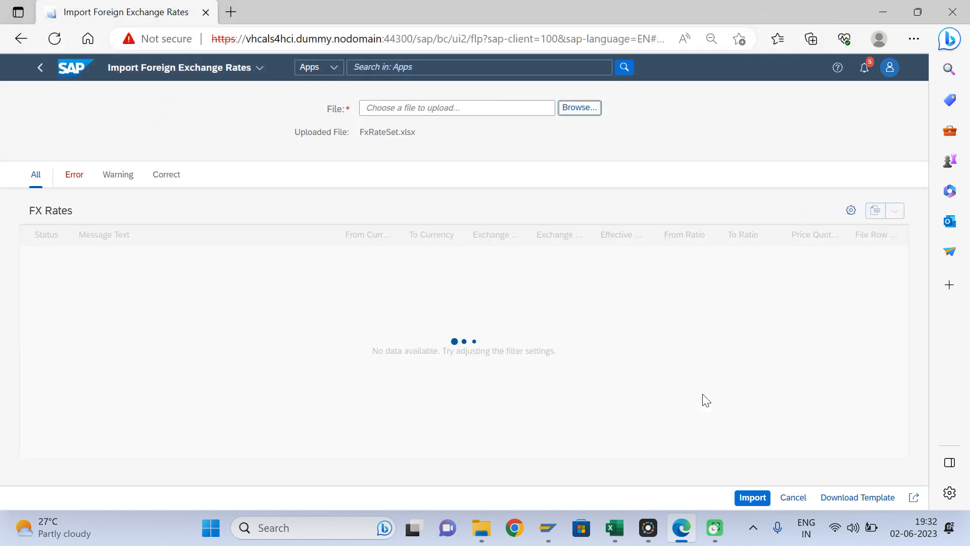
{"action": "left_click", "coordinate": [751, 499]}
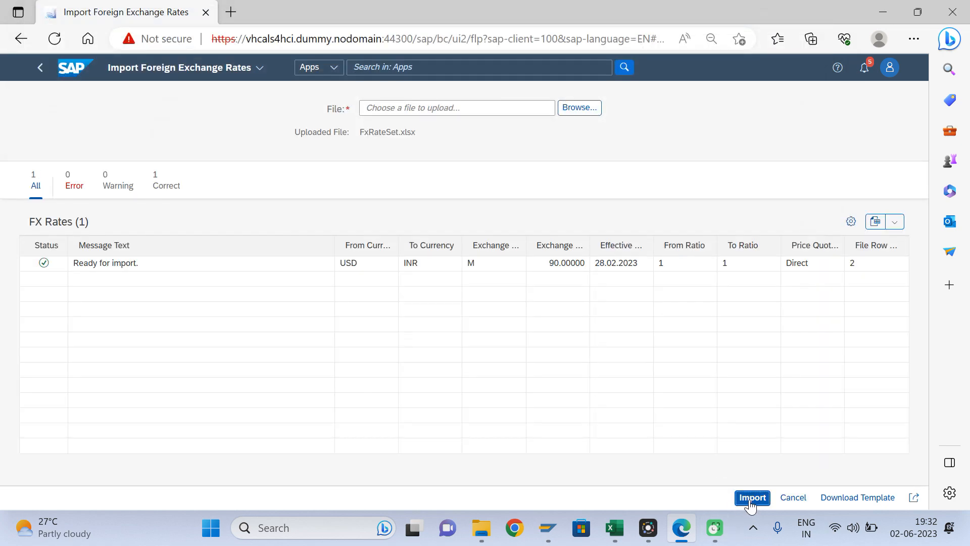
{"action": "mouse_move", "coordinate": [547, 527]}
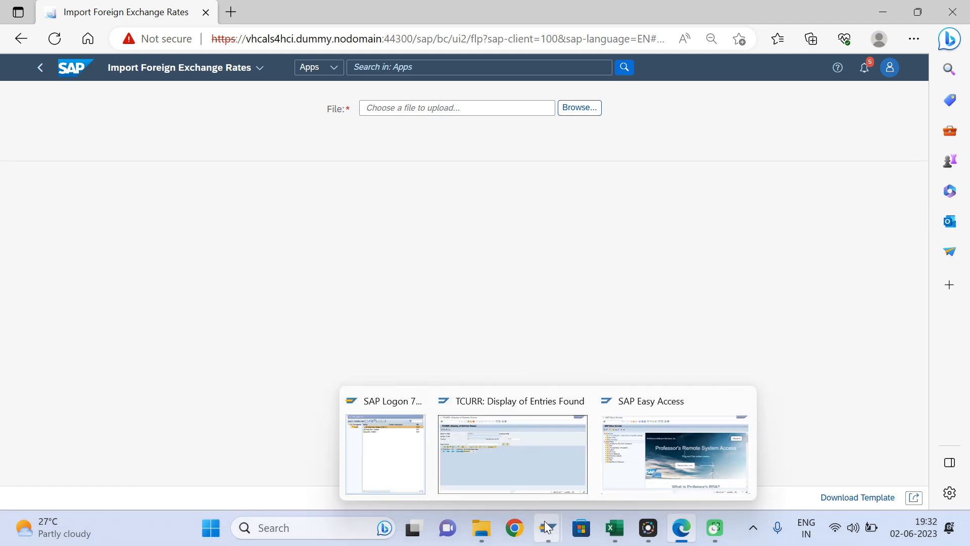
{"action": "left_click", "coordinate": [523, 450]}
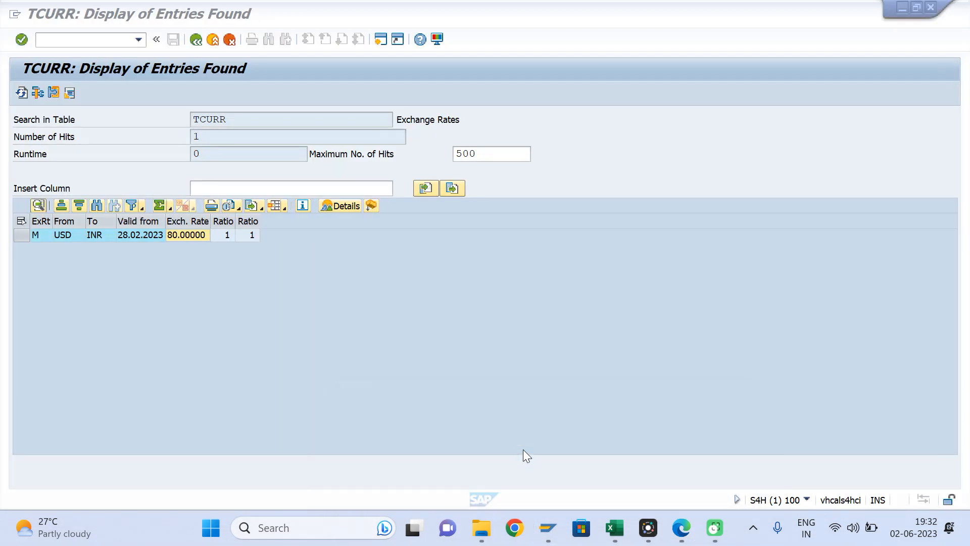
- Refresh the TCURR entries and confirm USD to INR now reads 90.00000
{"action": "left_click", "coordinate": [22, 91]}
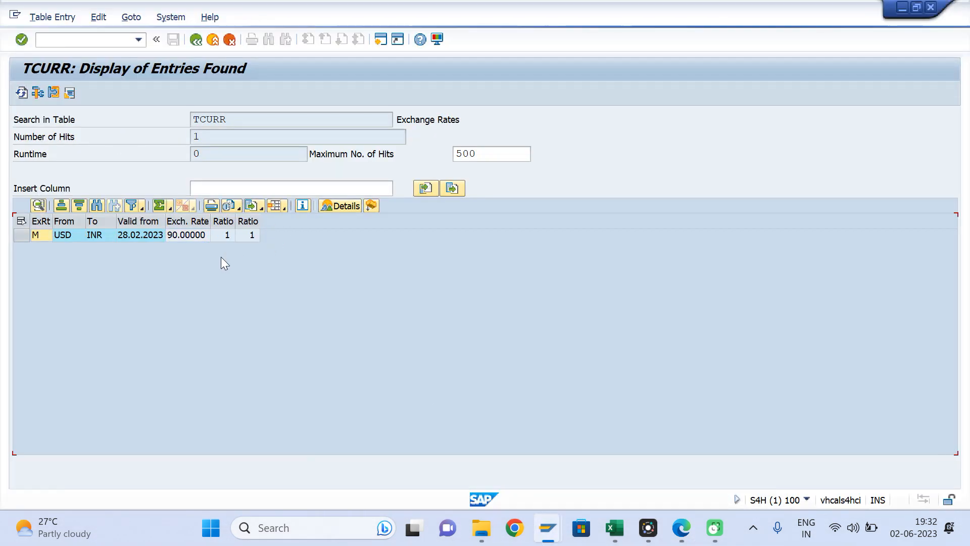
{"action": "left_click", "coordinate": [175, 237]}
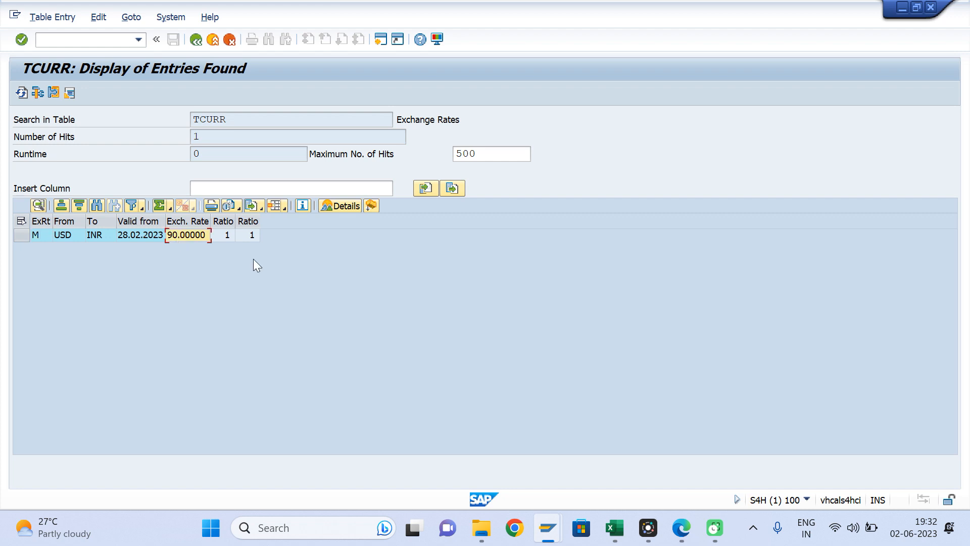